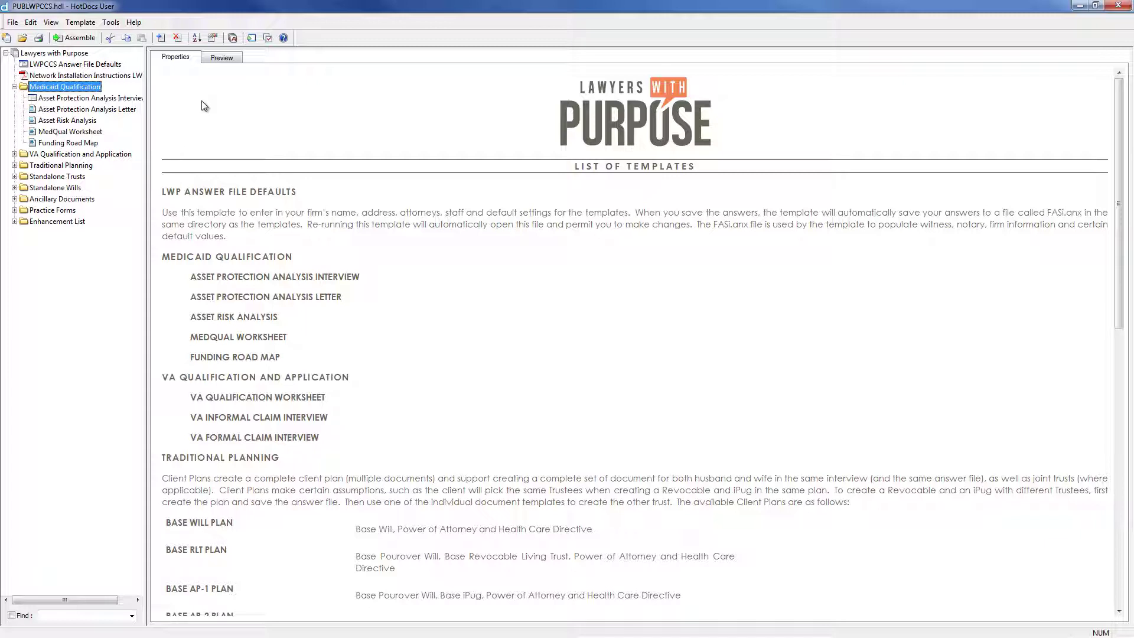
Step: Start the Asset Protection Analysis Interview with a new answer file and add the Asset Protection Analysis Letter, Asset Risk Analysis and Funding Road Map
{"action": "double_click", "coordinate": [107, 100]}
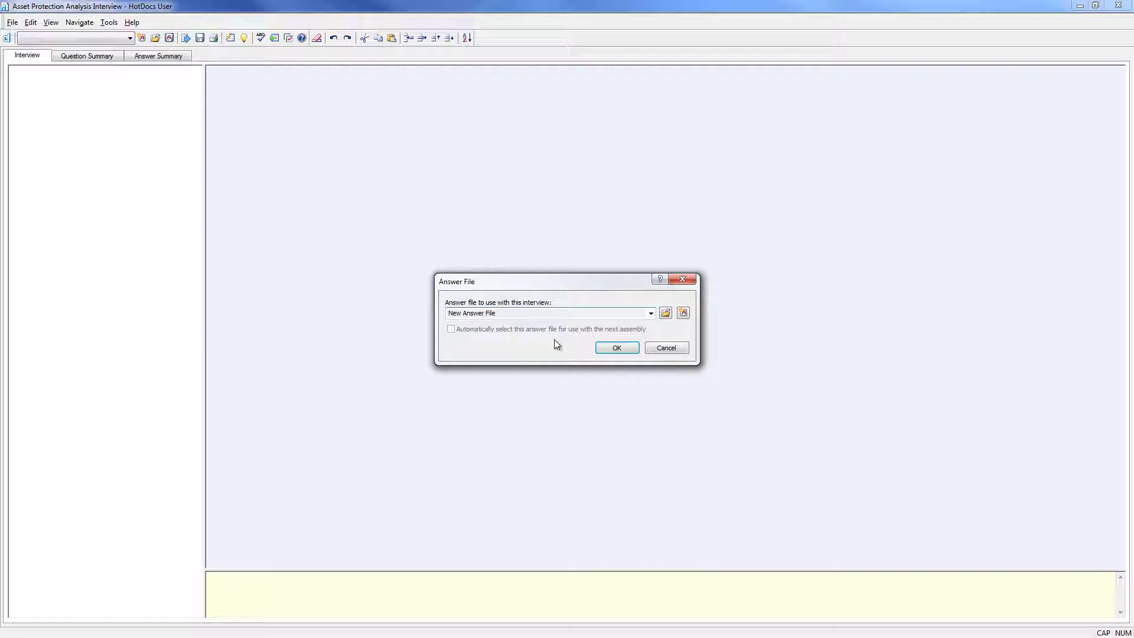
{"action": "left_click", "coordinate": [607, 349]}
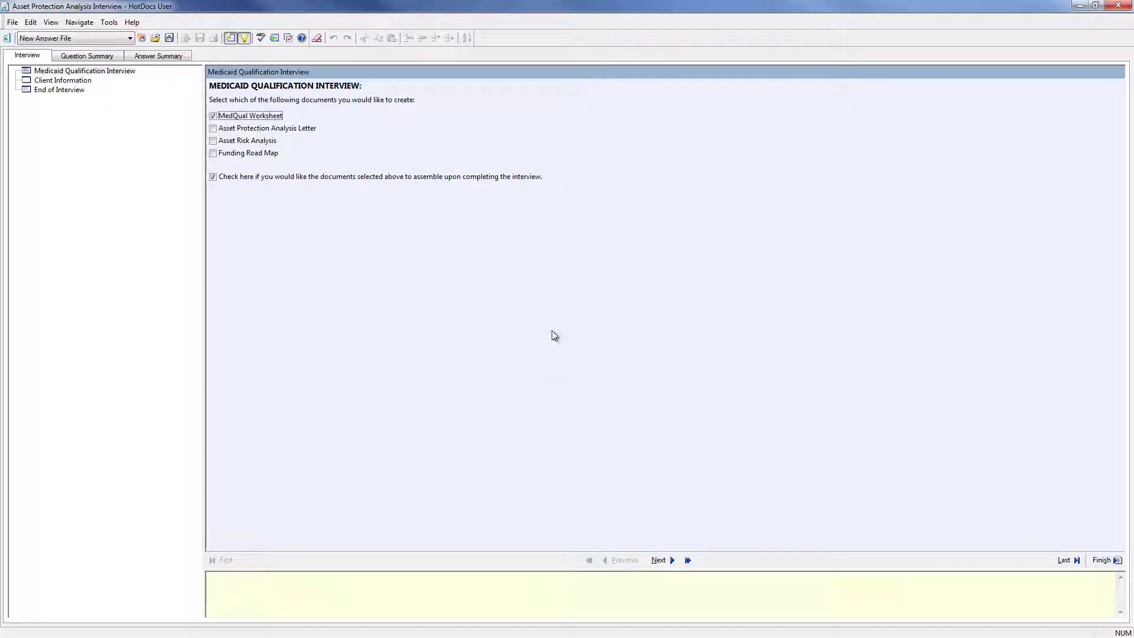
{"action": "left_click", "coordinate": [212, 129]}
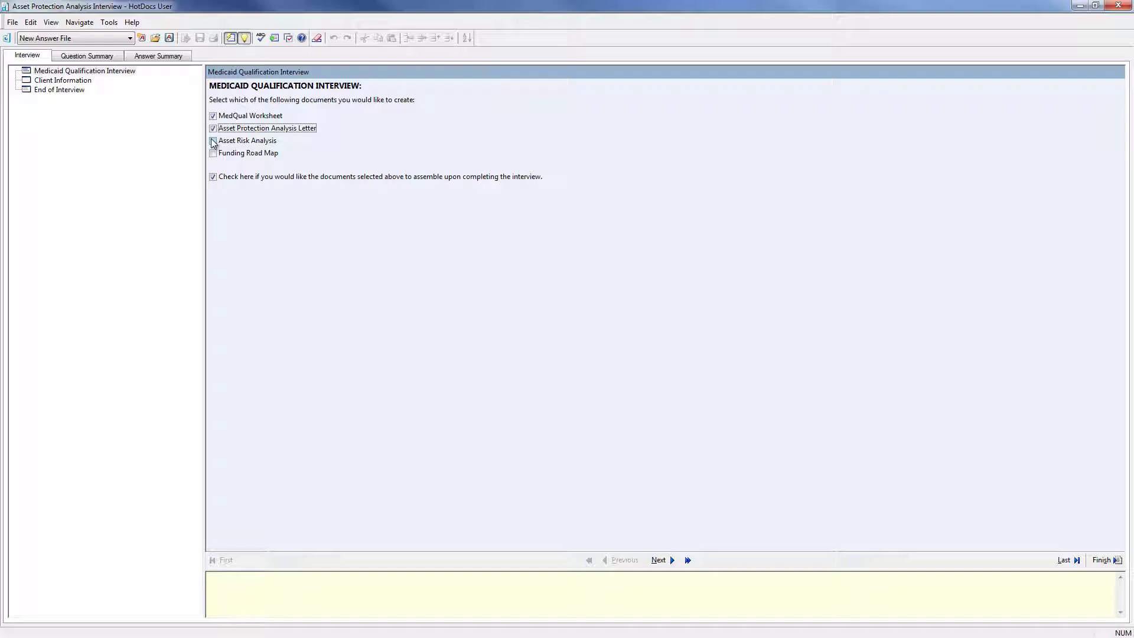
{"action": "left_click", "coordinate": [213, 141]}
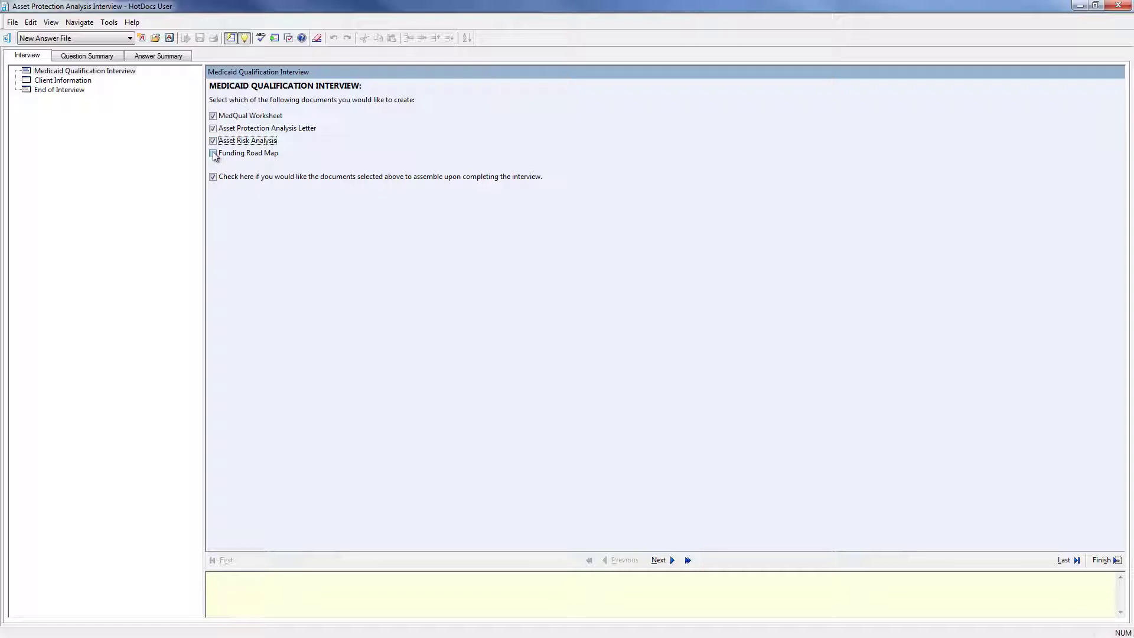
{"action": "left_click", "coordinate": [214, 153]}
{"action": "left_click", "coordinate": [660, 560]}
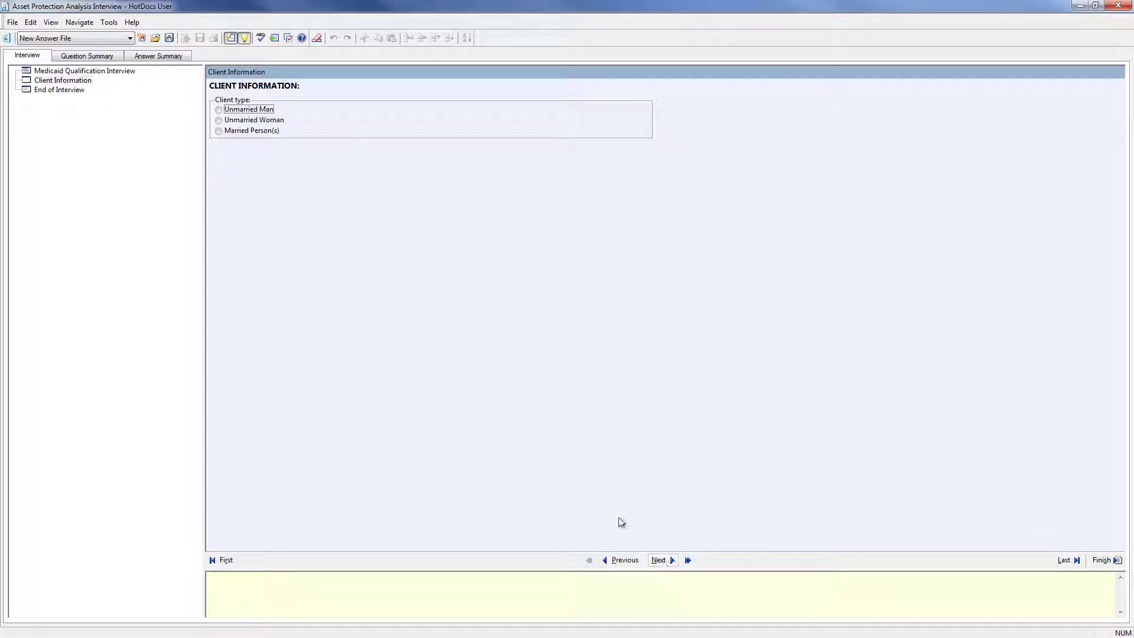
Step: Set the client type to Married Person(s) and enter both spouses' first, middle and last names
{"action": "left_click", "coordinate": [217, 132]}
{"action": "left_click", "coordinate": [238, 177]}
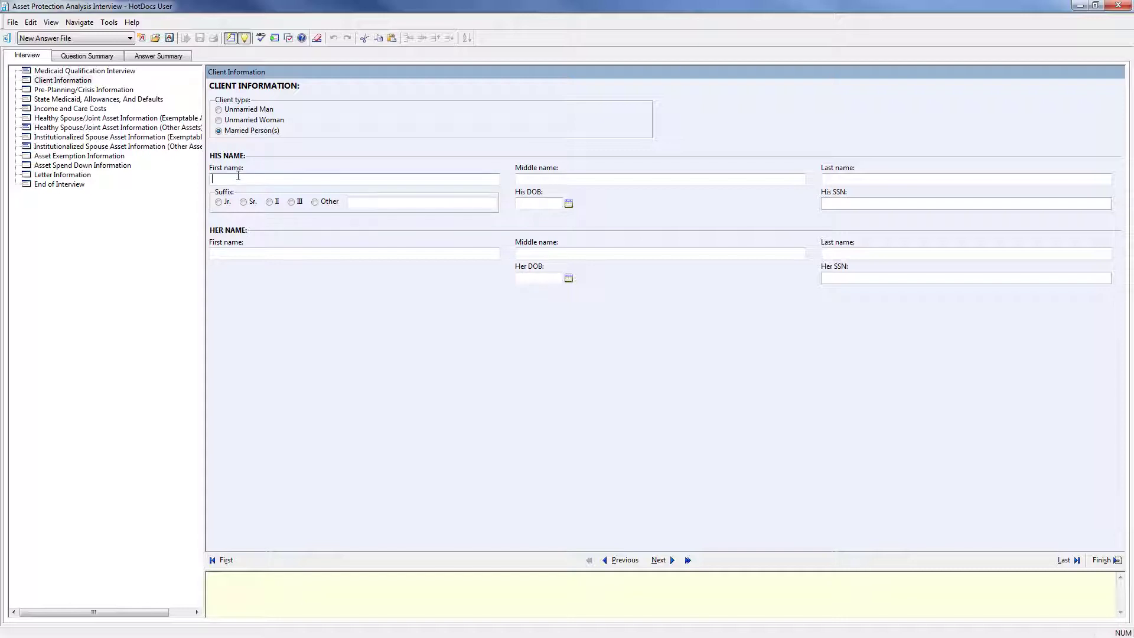
{"action": "type", "text": "Robert"}
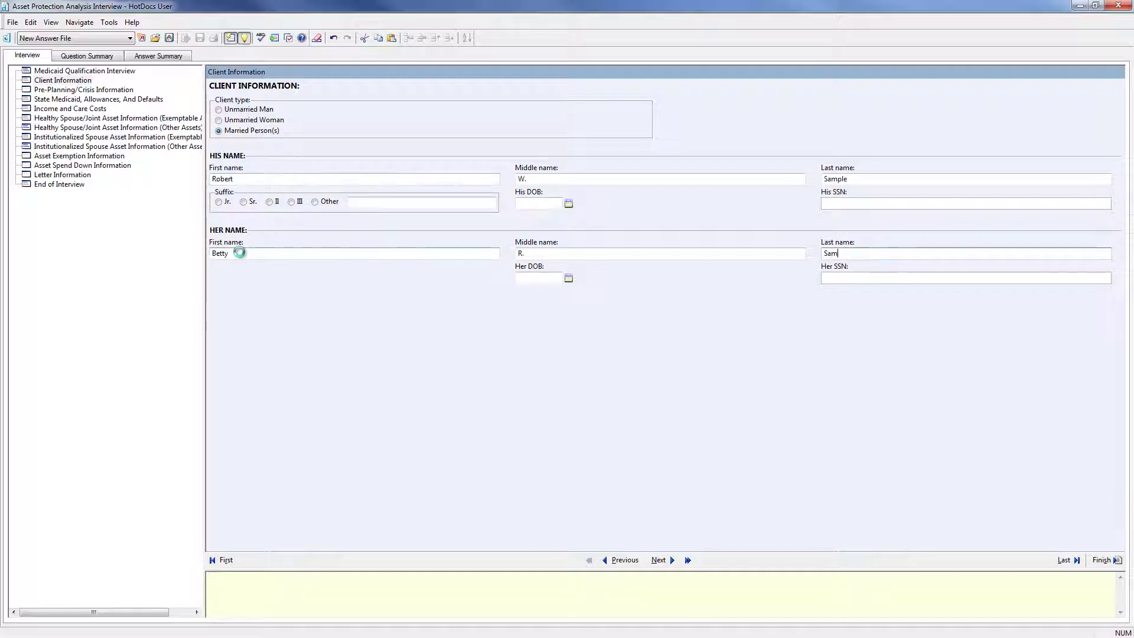
{"action": "type", "text": "ple"}
{"action": "left_click", "coordinate": [667, 561]}
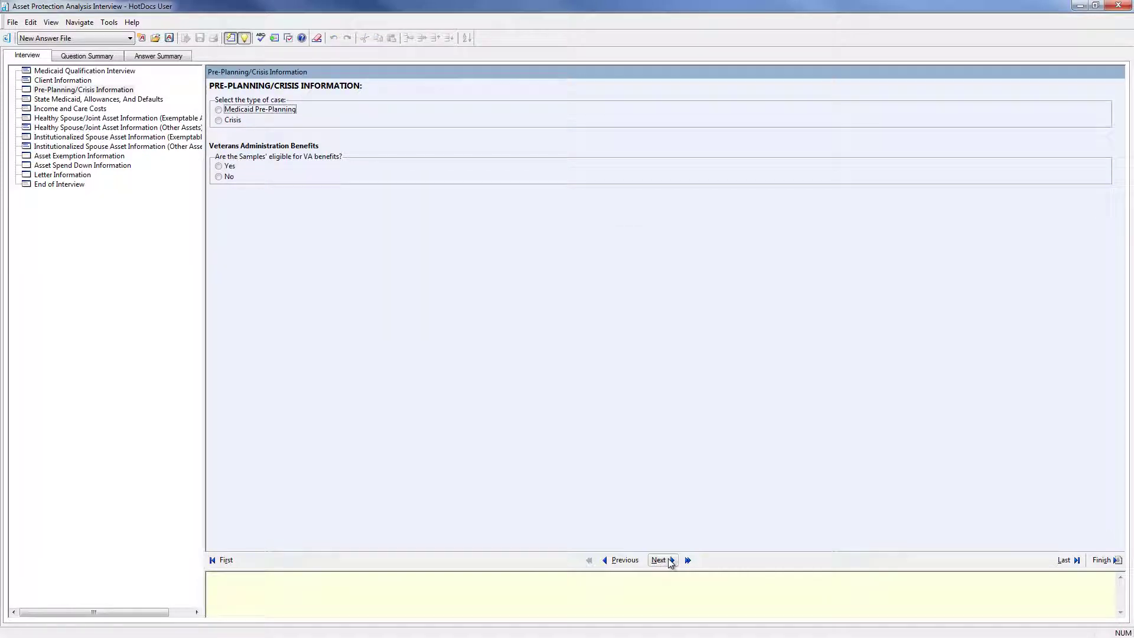
Step: Choose Medicaid Pre-Planning with an expected monthly nursing home cost of 6,500, and presume the husband enters the nursing home first
{"action": "left_click", "coordinate": [220, 111]}
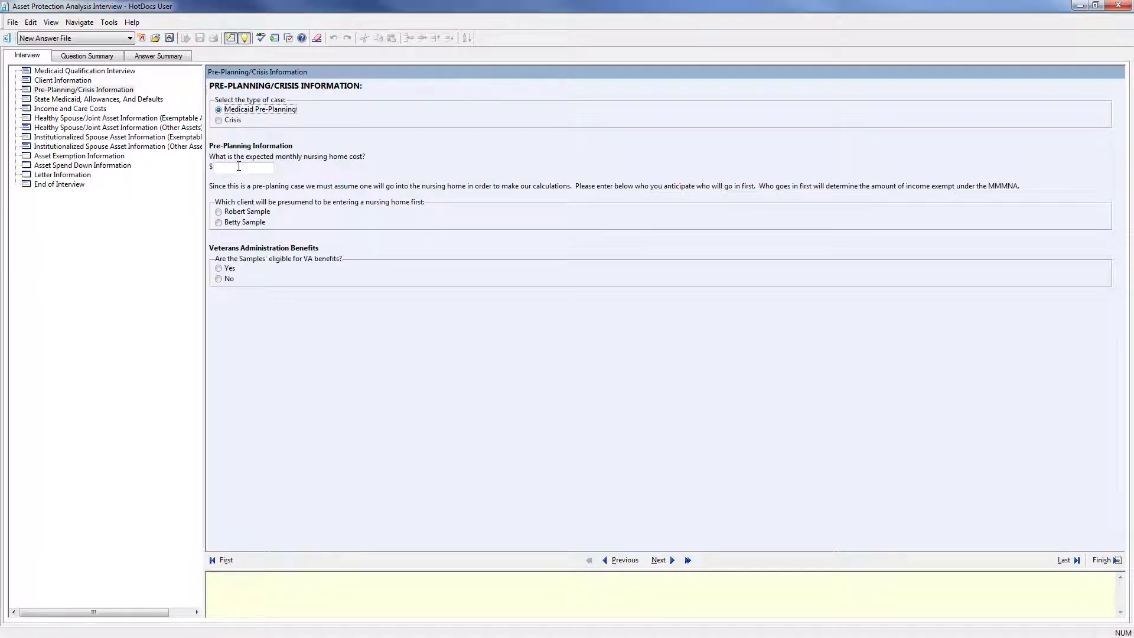
{"action": "left_click", "coordinate": [238, 167]}
{"action": "type", "text": "6500"}
{"action": "key", "text": "Tab"}
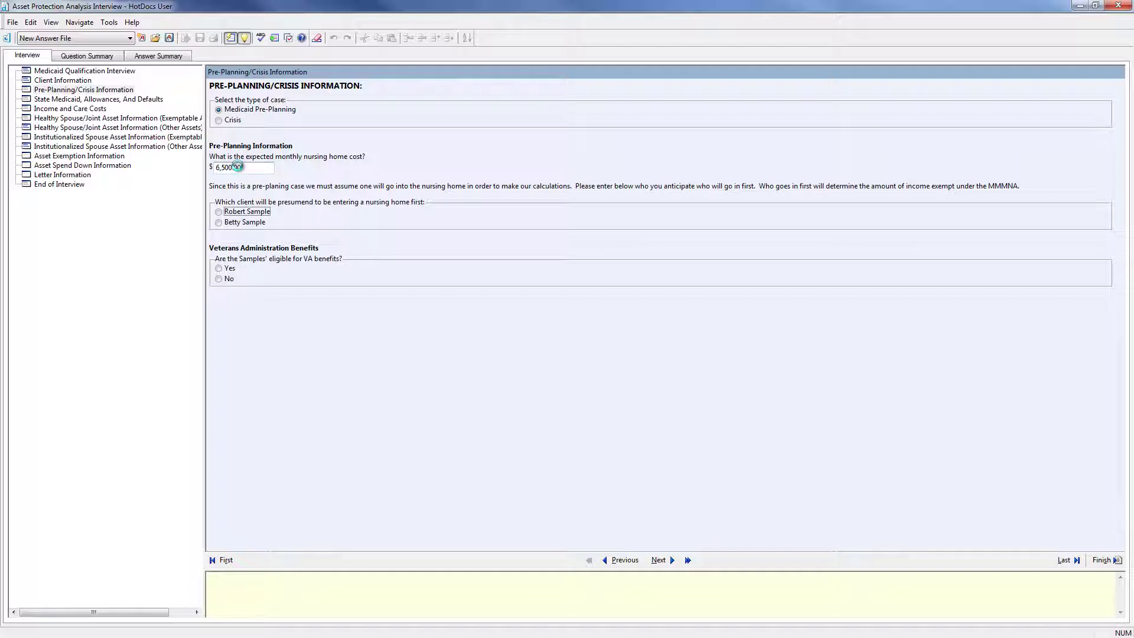
{"action": "left_click", "coordinate": [218, 214]}
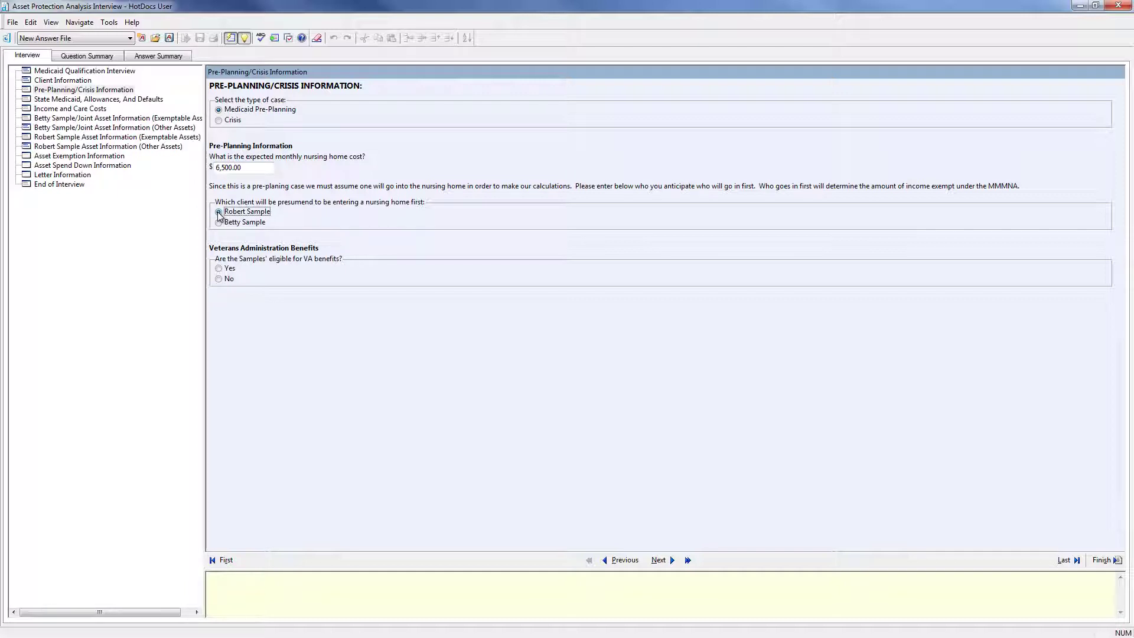
Step: Answer No to the couple's eligibility for VA benefits and continue to the state Medicaid allowances and defaults
{"action": "left_click", "coordinate": [219, 269]}
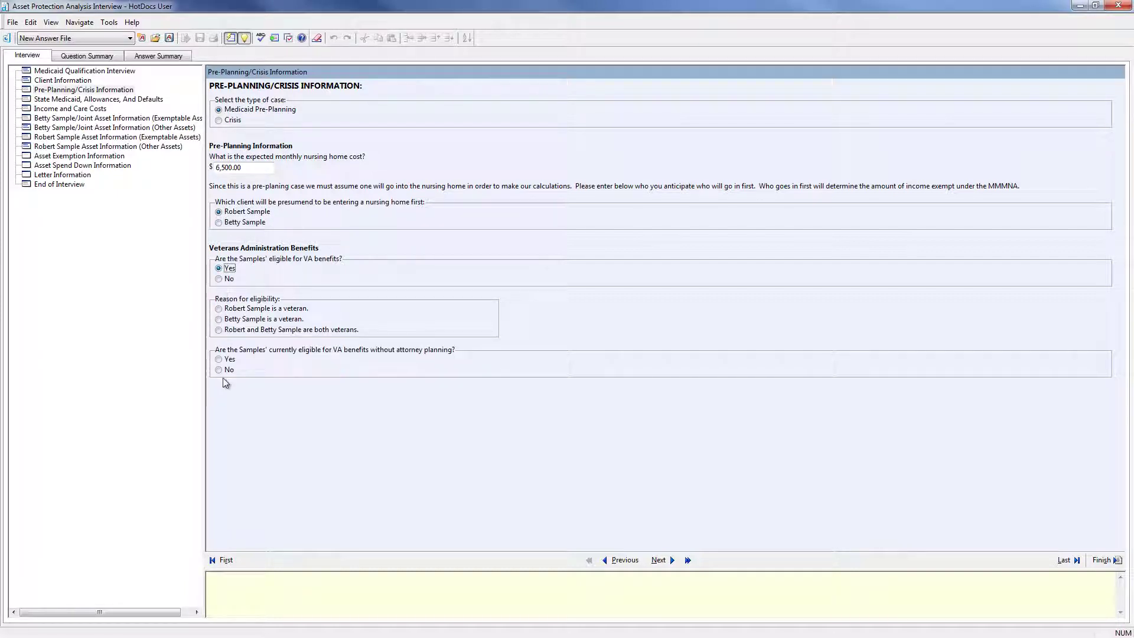
{"action": "left_click", "coordinate": [219, 280]}
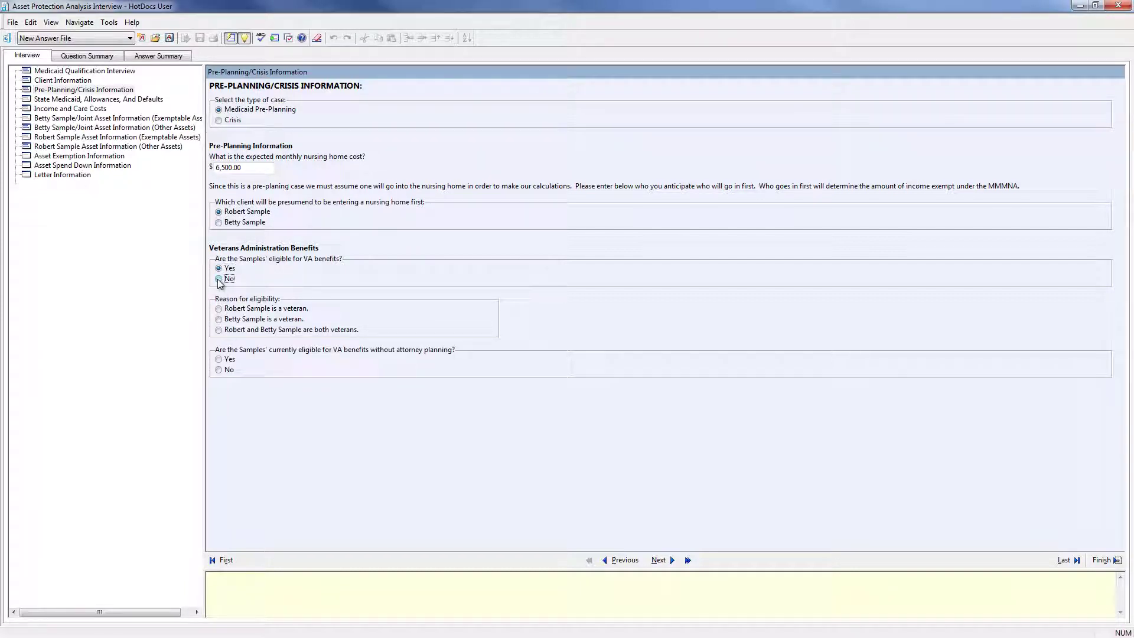
{"action": "left_click", "coordinate": [658, 561]}
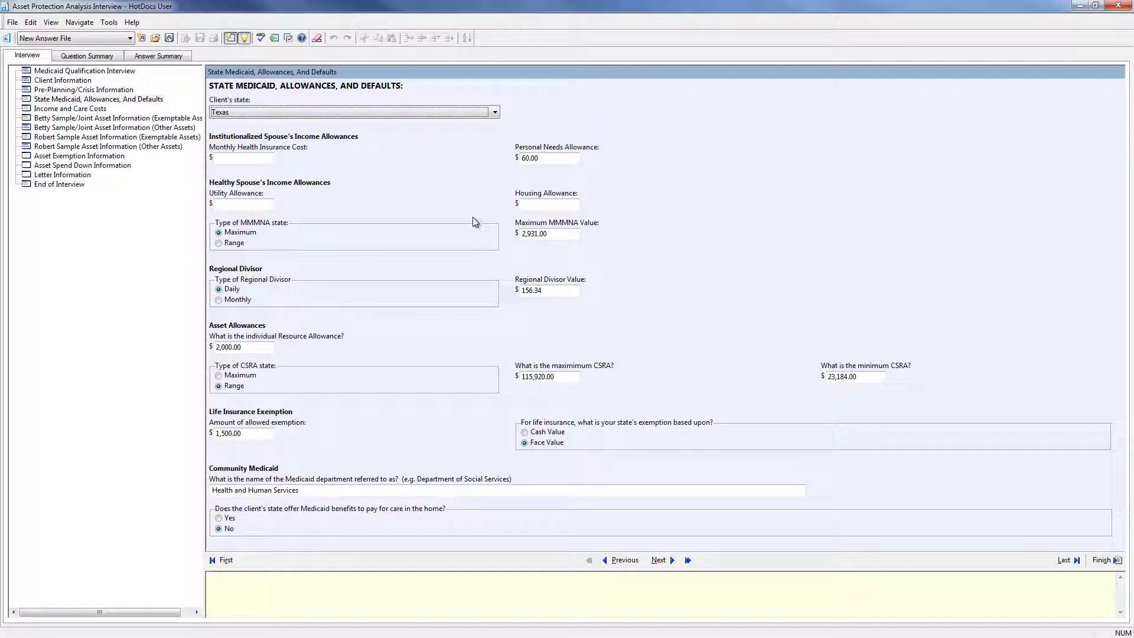
Step: Keep Texas as the client's state, and set the monthly health insurance cost to 104.90 and the utility and housing allowances to 0
{"action": "left_click", "coordinate": [458, 112]}
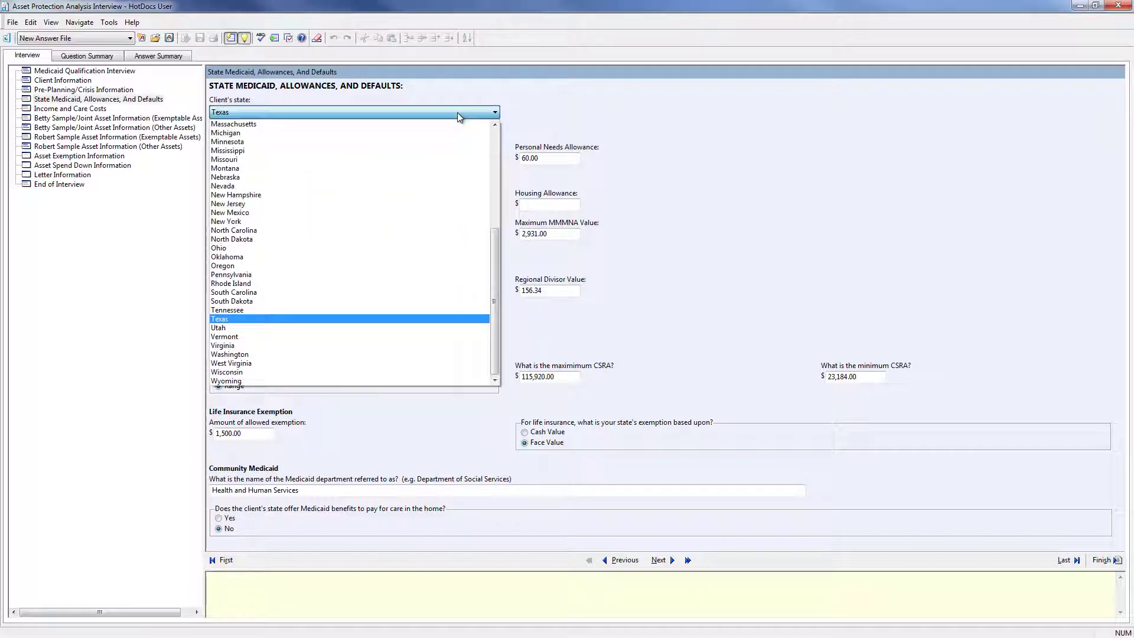
{"action": "left_click", "coordinate": [458, 113]}
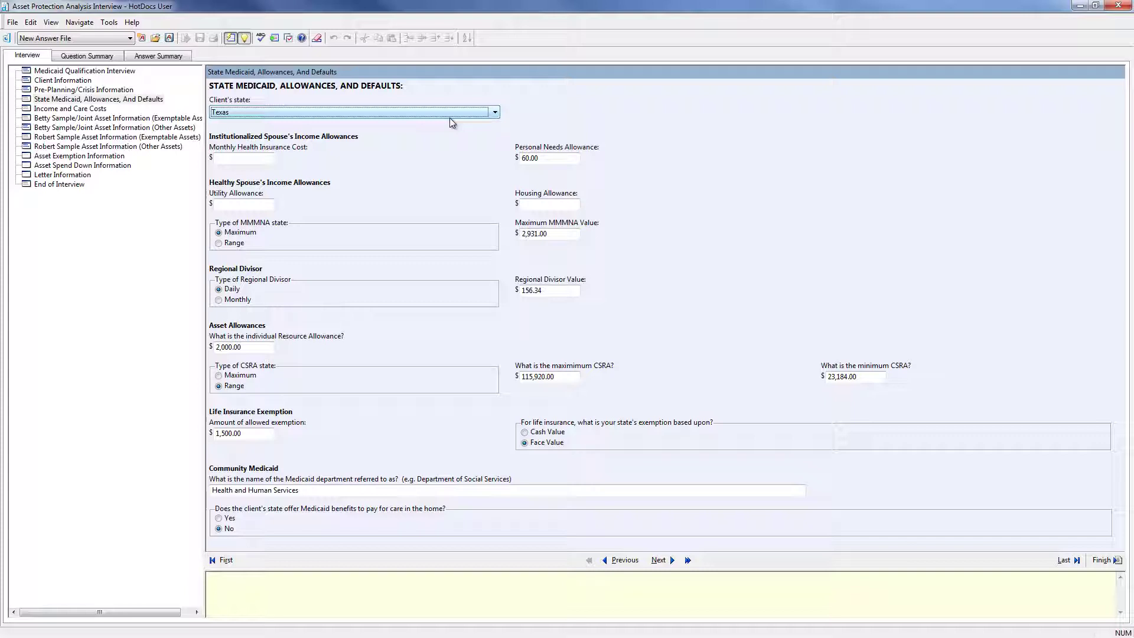
{"action": "left_click", "coordinate": [238, 159]}
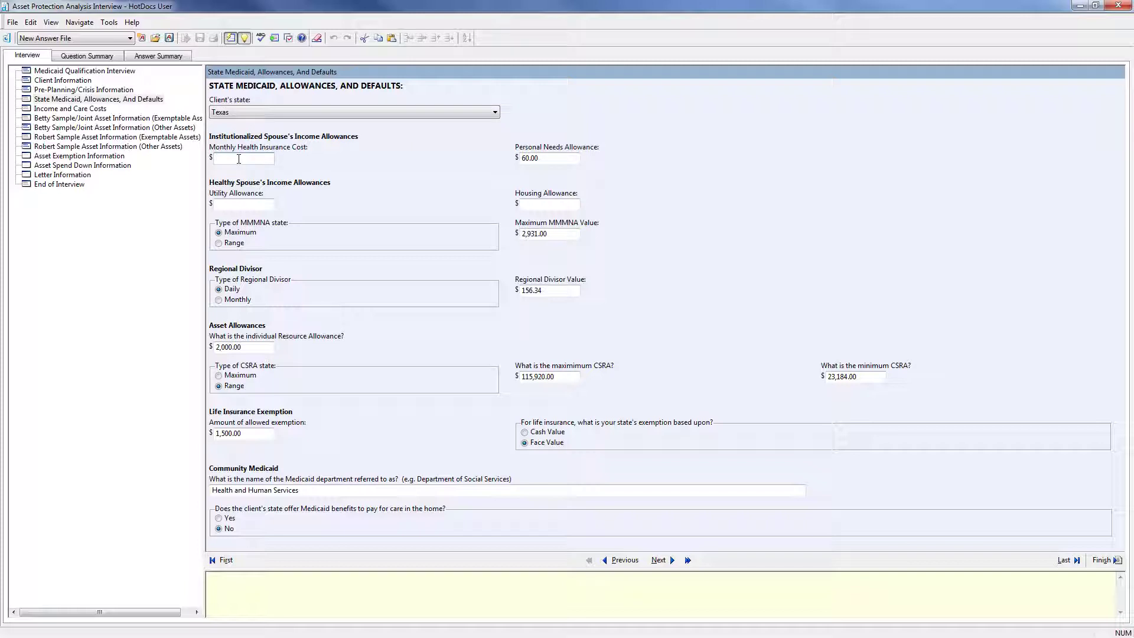
{"action": "type", "text": "104.90"}
{"action": "key", "text": "Tab"}
{"action": "key", "text": "Tab"}
{"action": "type", "text": "0"}
{"action": "key", "text": "Tab"}
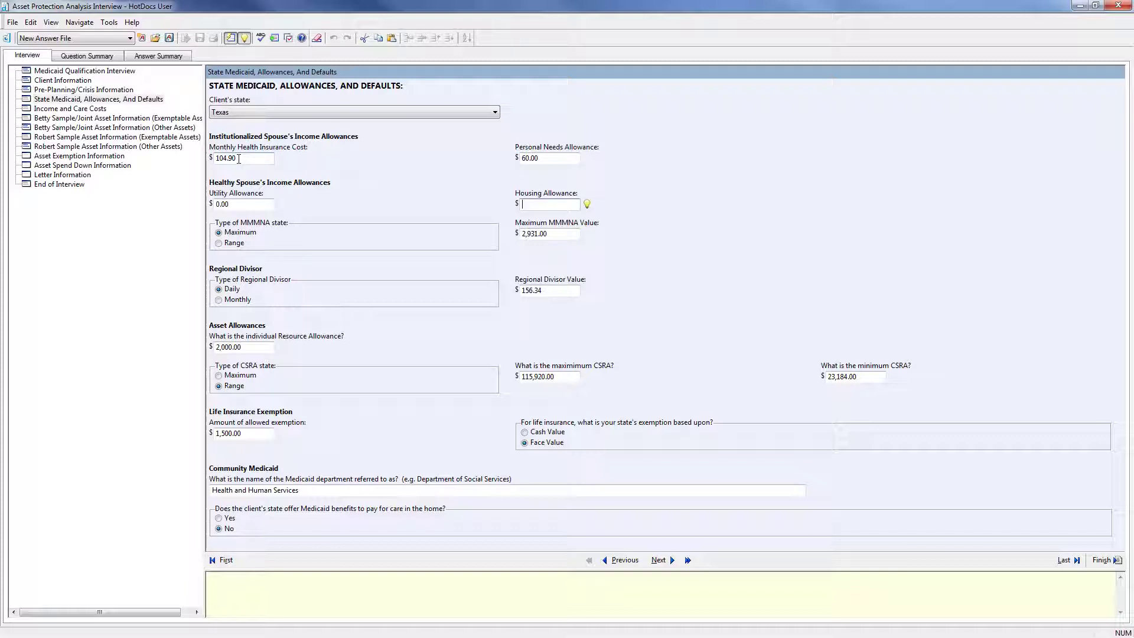
{"action": "type", "text": "0"}
{"action": "key", "text": "Tab"}
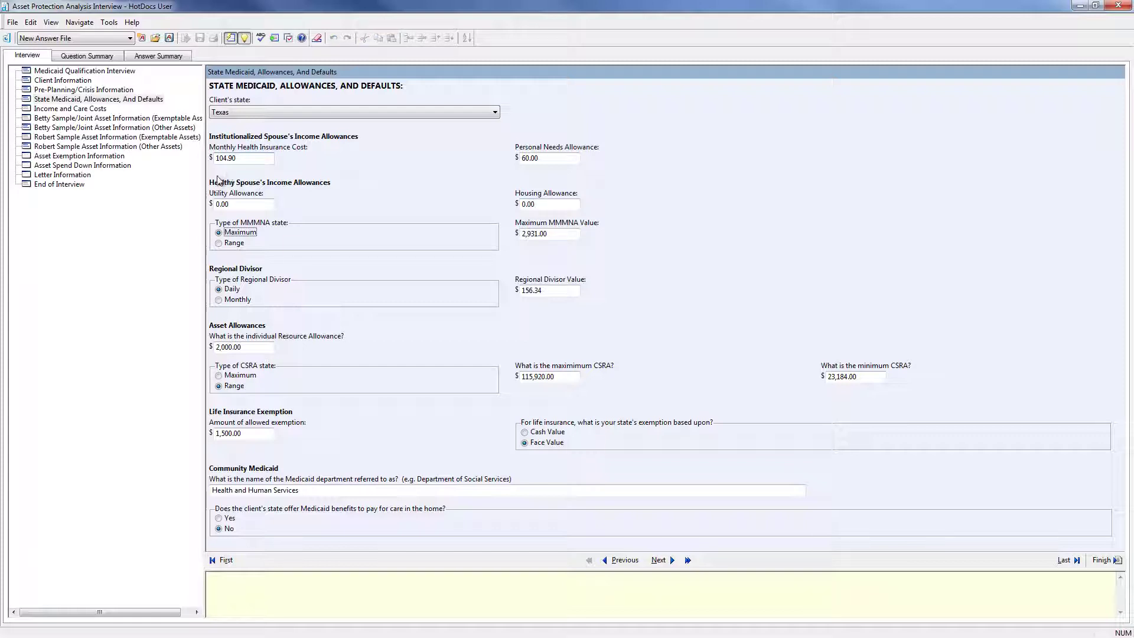
{"action": "left_click", "coordinate": [219, 244]}
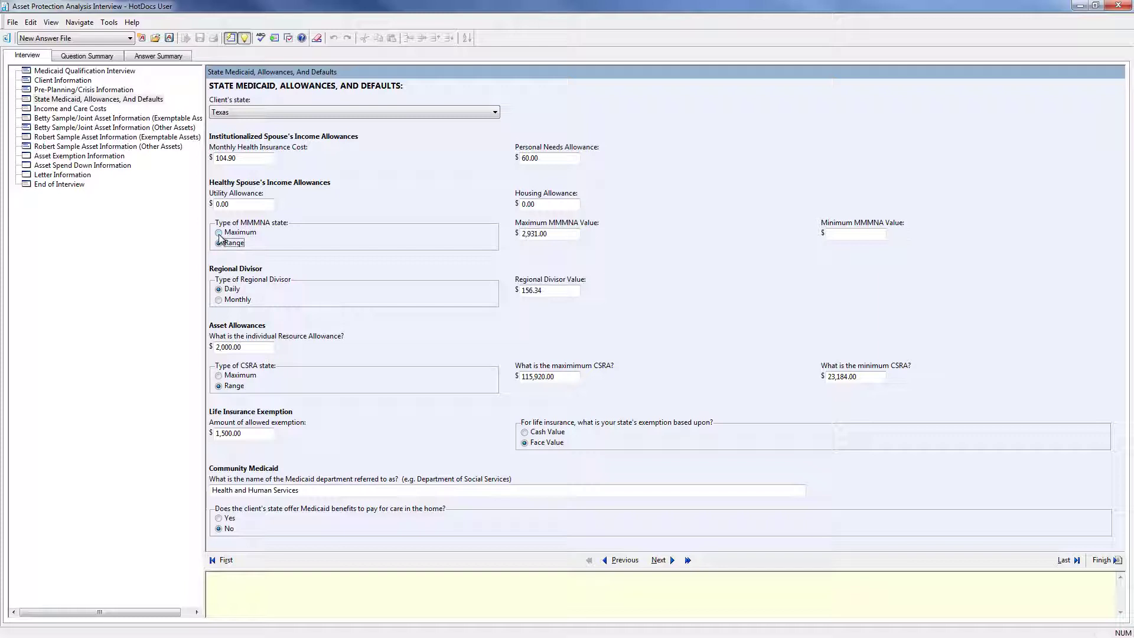
{"action": "left_click", "coordinate": [220, 232]}
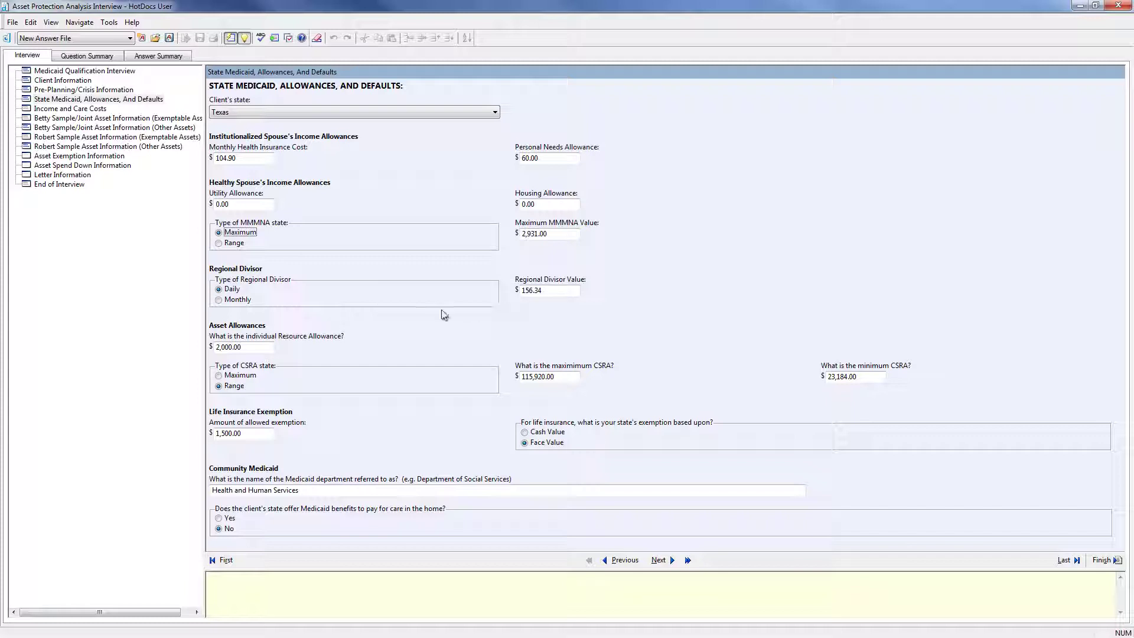
{"action": "left_click", "coordinate": [219, 300]}
{"action": "left_click", "coordinate": [220, 289]}
Step: Continue to the income and care costs, and set the wife's monthly income to 1,200 and the husband's to 1,500
{"action": "left_click", "coordinate": [659, 561]}
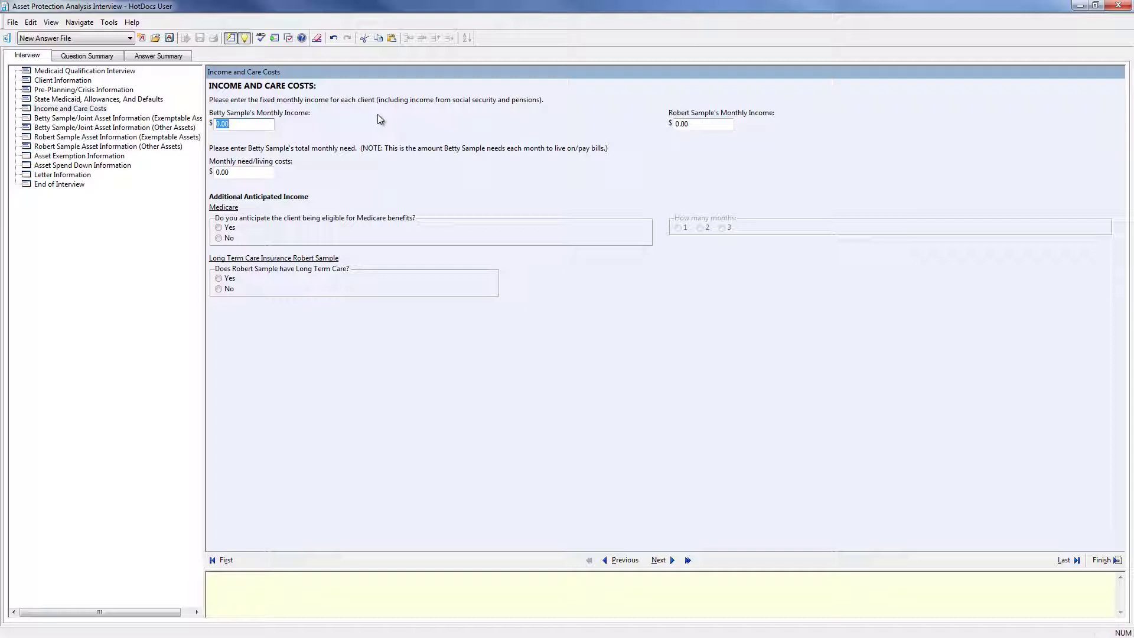
{"action": "type", "text": "1200"}
{"action": "key", "text": "Tab"}
{"action": "type", "text": "1500"}
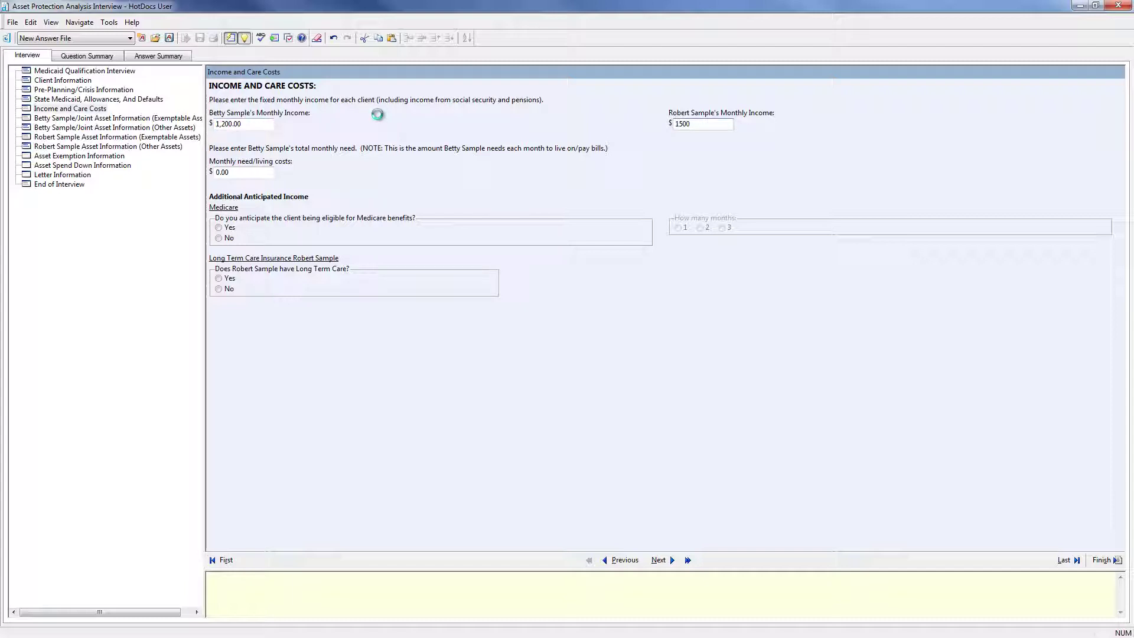
{"action": "key", "text": "Tab"}
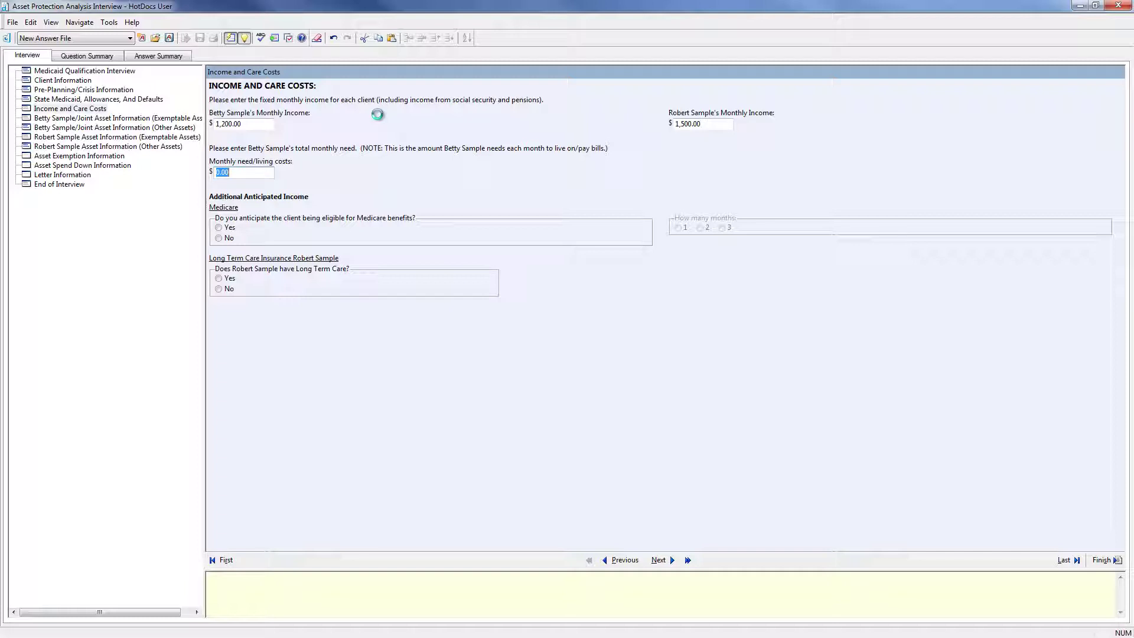
Step: Try 6,000 as the wife's monthly need/living costs, and replace it with 1,500
{"action": "type", "text": "6000"}
{"action": "key", "text": "Tab"}
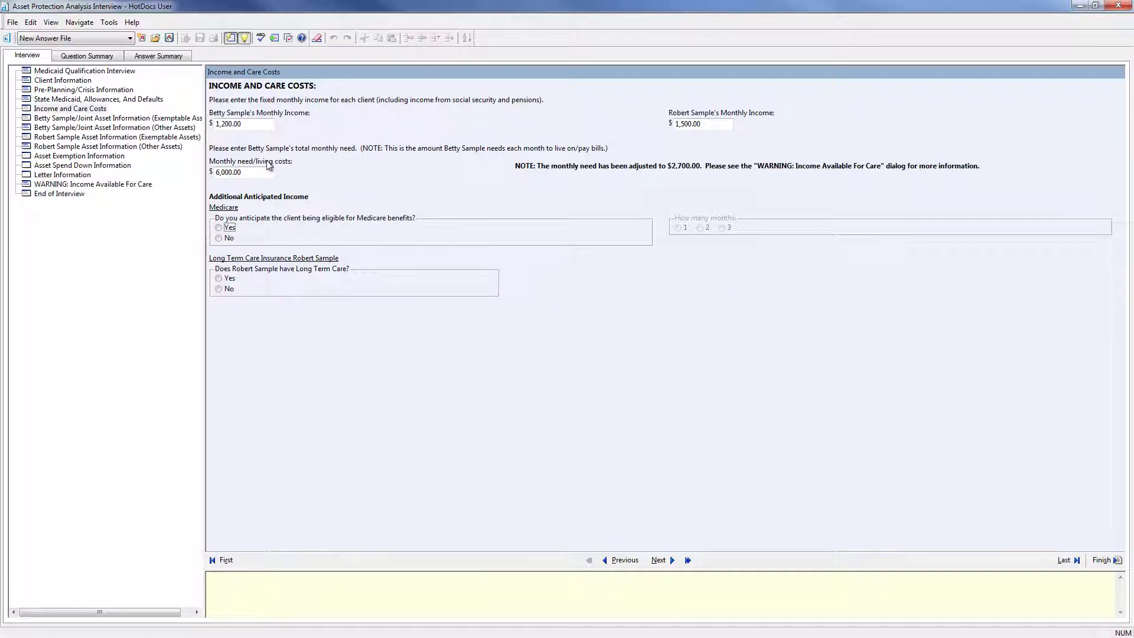
{"action": "left_click_drag", "start_coordinate": [243, 171], "coordinate": [213, 178]}
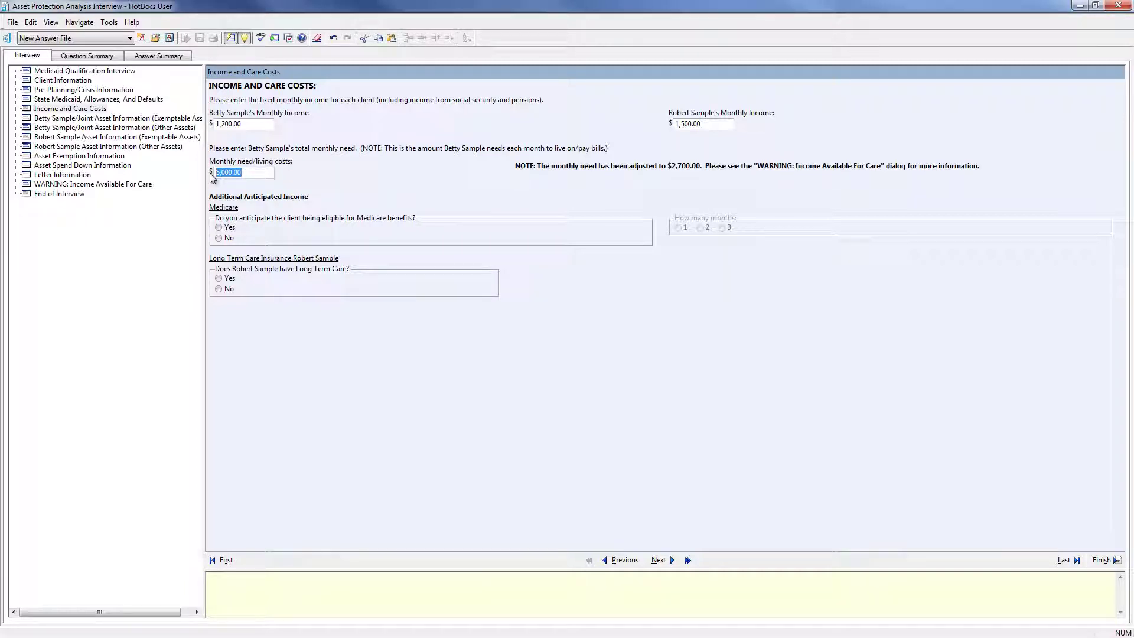
{"action": "type", "text": "1500"}
{"action": "key", "text": "Tab"}
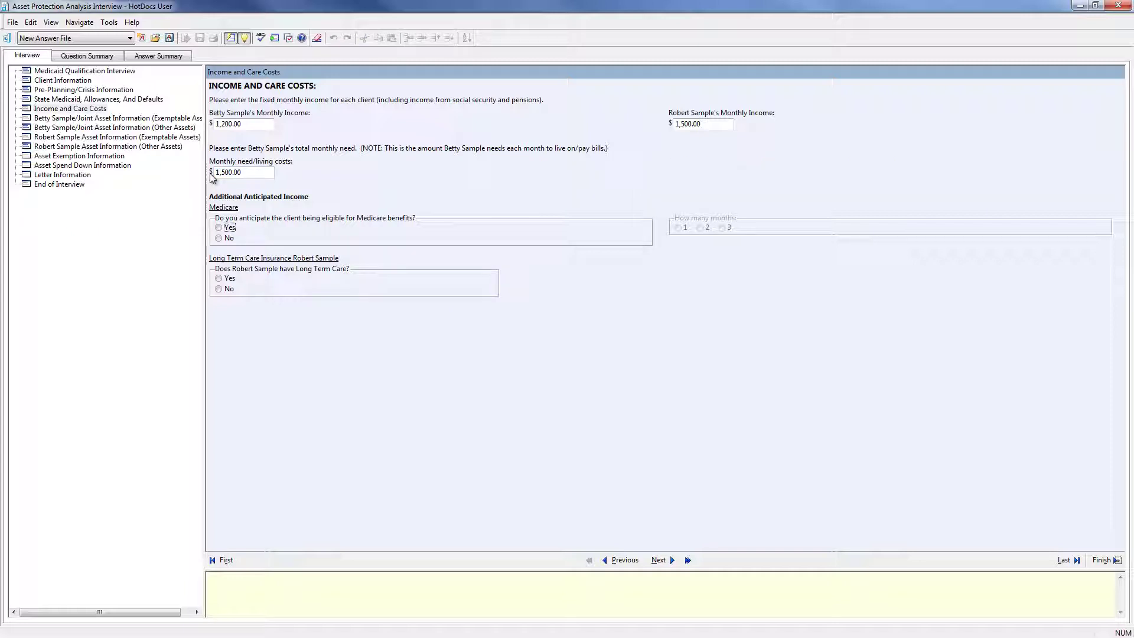
Step: Answer No to anticipated Medicare benefits and the husband's Long Term Care, and continue to the wife's/joint exemptable assets
{"action": "left_click", "coordinate": [218, 238]}
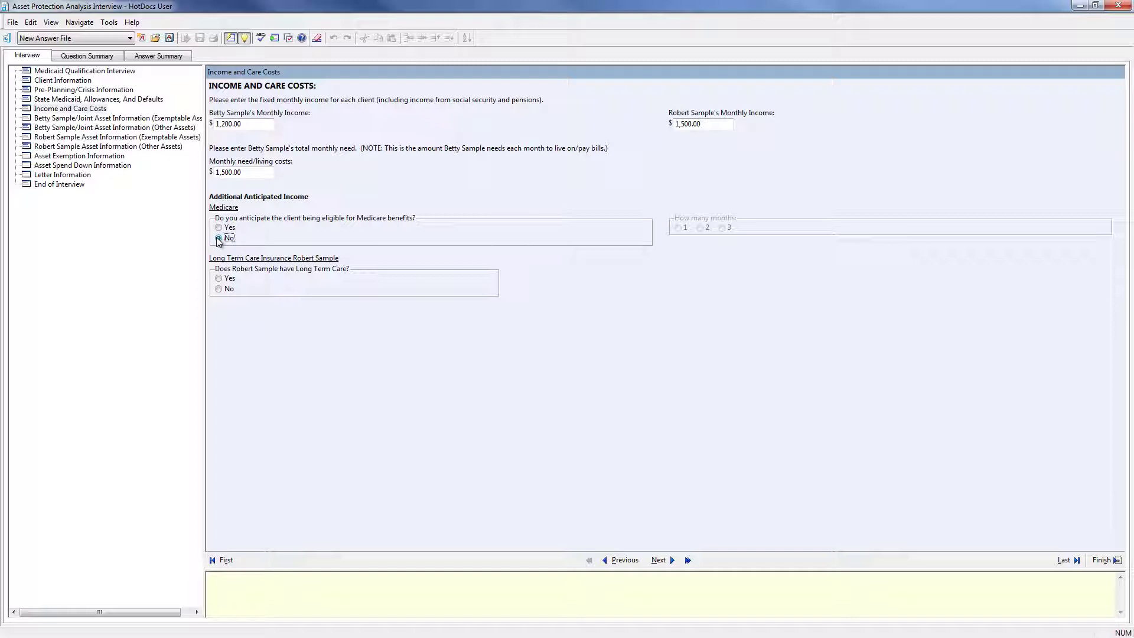
{"action": "left_click", "coordinate": [218, 278]}
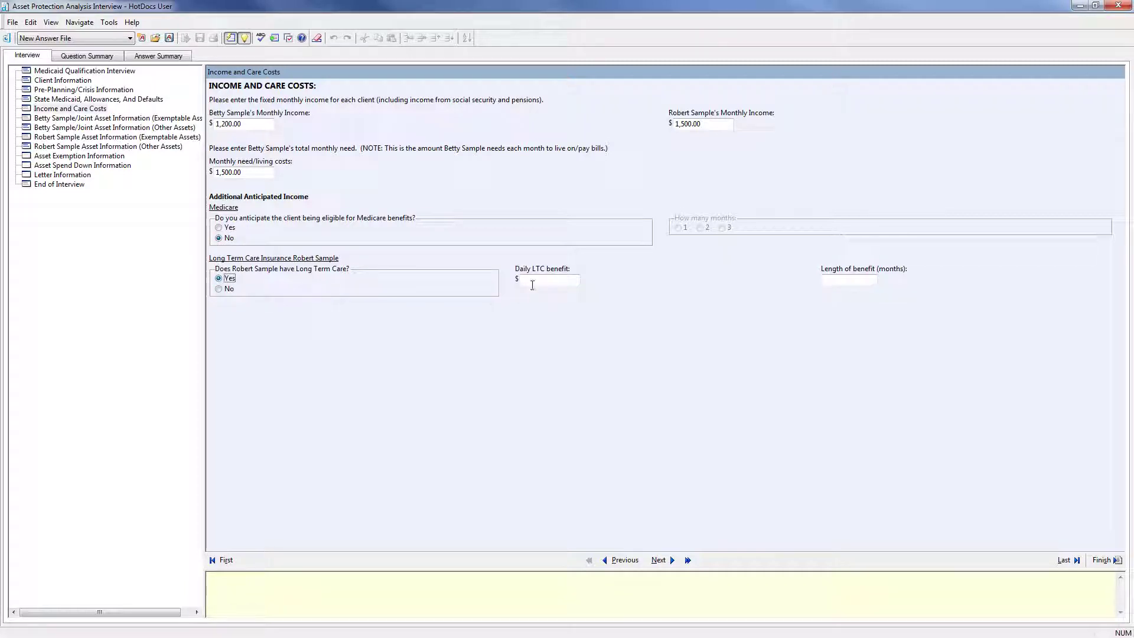
{"action": "left_click", "coordinate": [219, 289]}
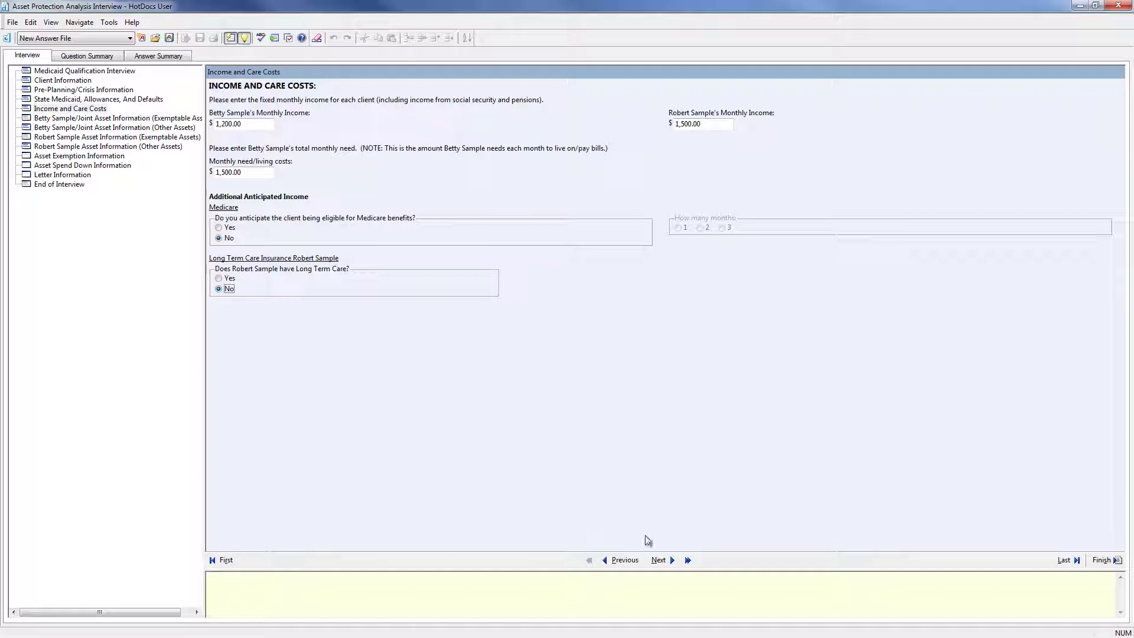
{"action": "left_click", "coordinate": [658, 561]}
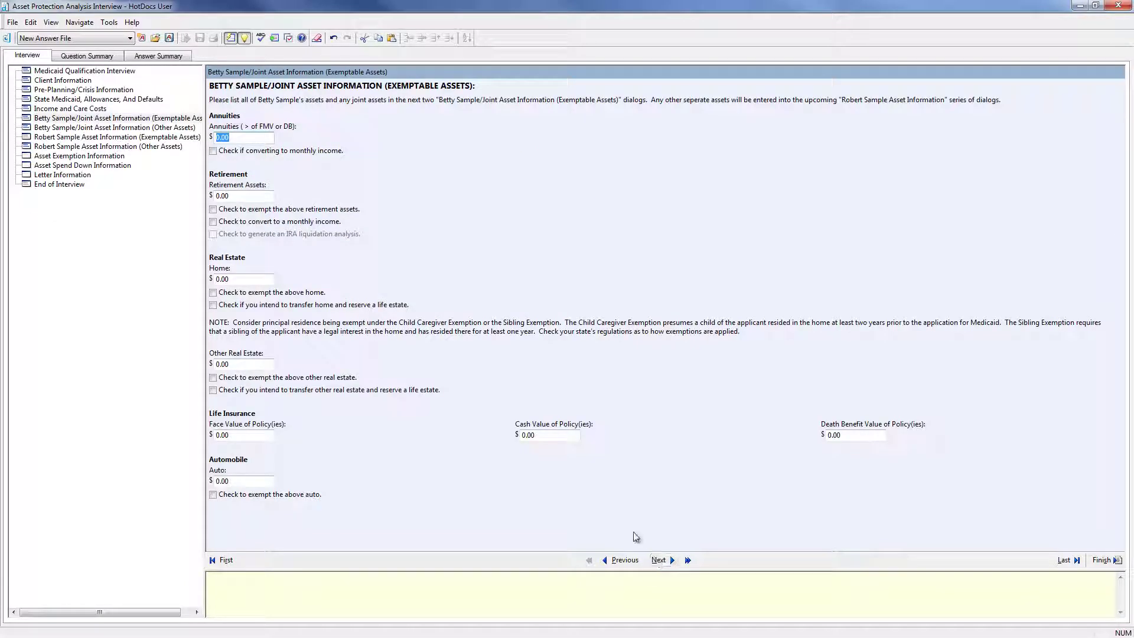
{"action": "left_click", "coordinate": [213, 151]}
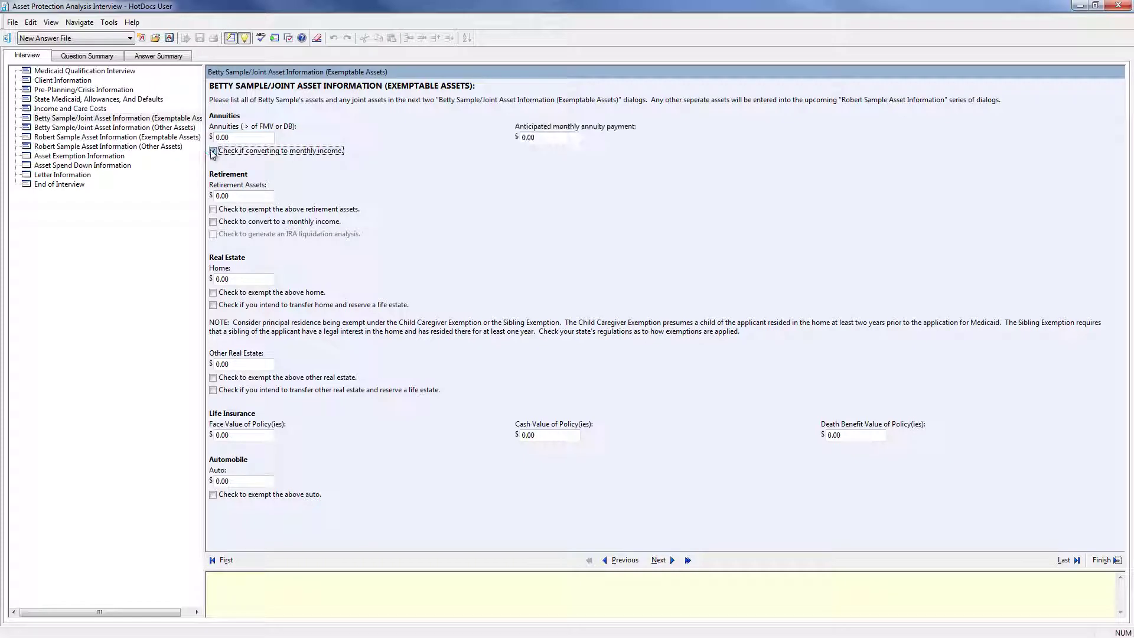
{"action": "left_click", "coordinate": [537, 139]}
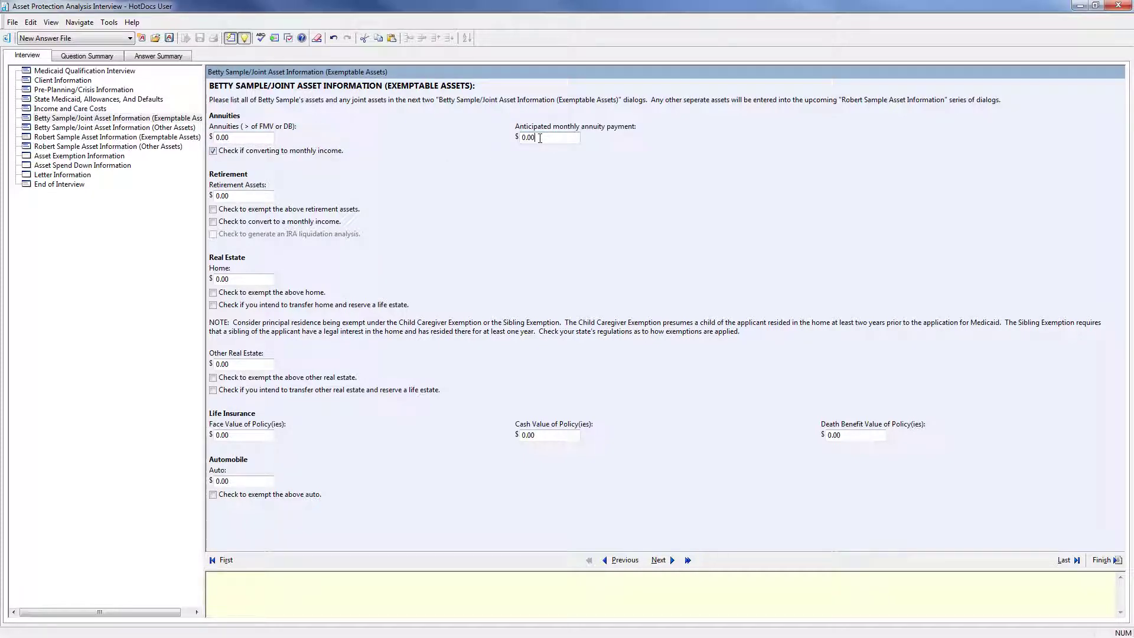
{"action": "left_click", "coordinate": [212, 151]}
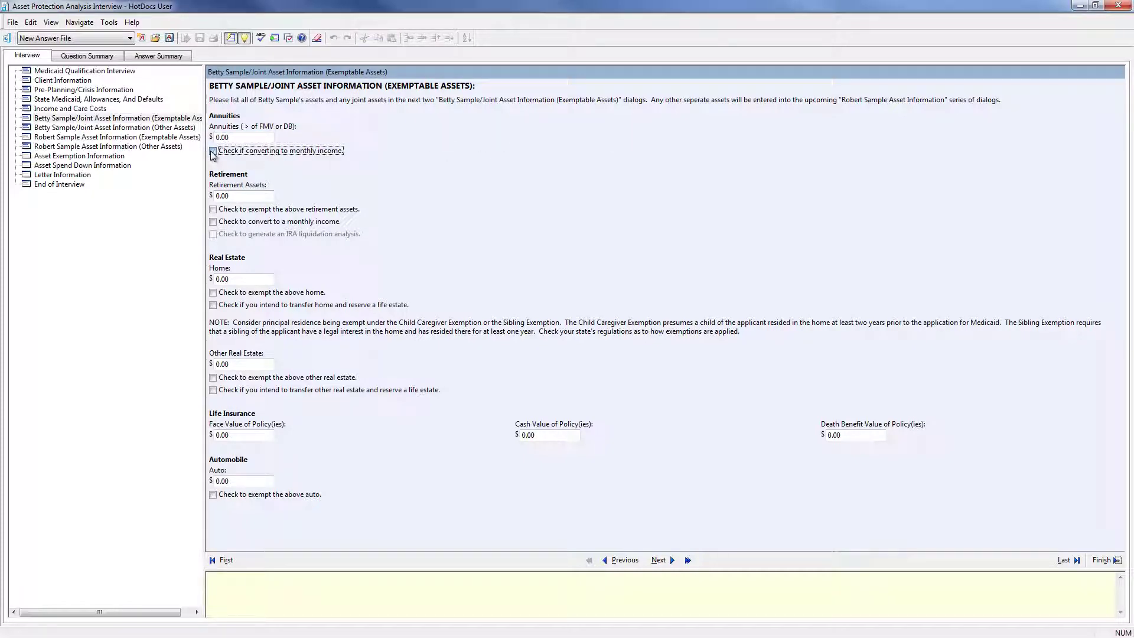
Step: Set the wife's/joint retirement assets to 200,000
{"action": "left_click", "coordinate": [232, 195]}
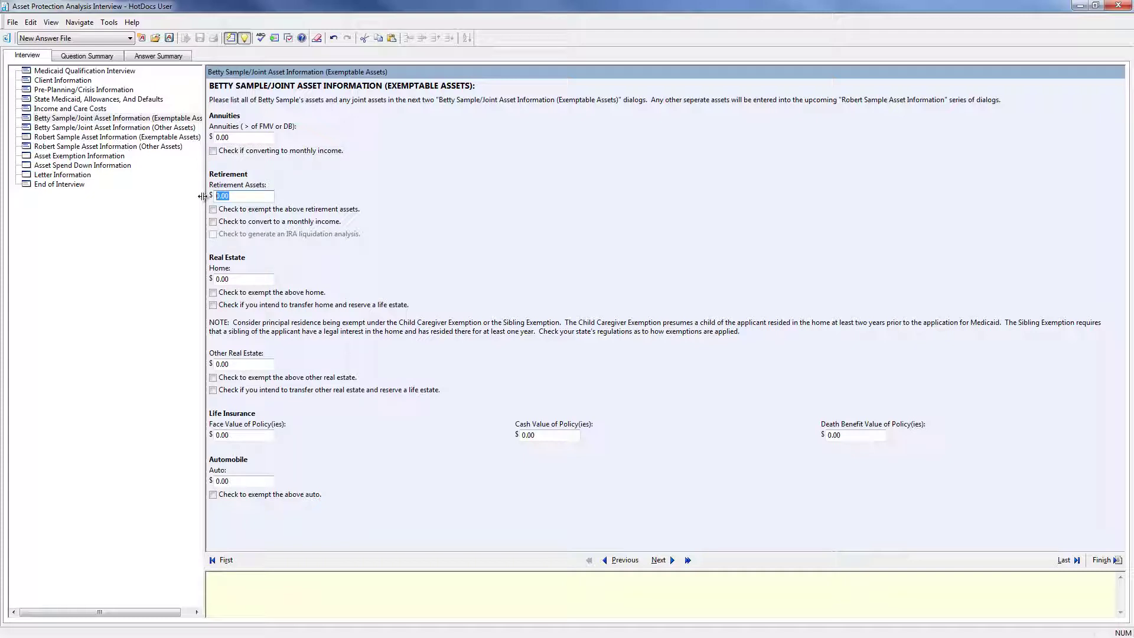
{"action": "type", "text": "200,"}
{"action": "type", "text": "000"}
{"action": "key", "text": "Tab"}
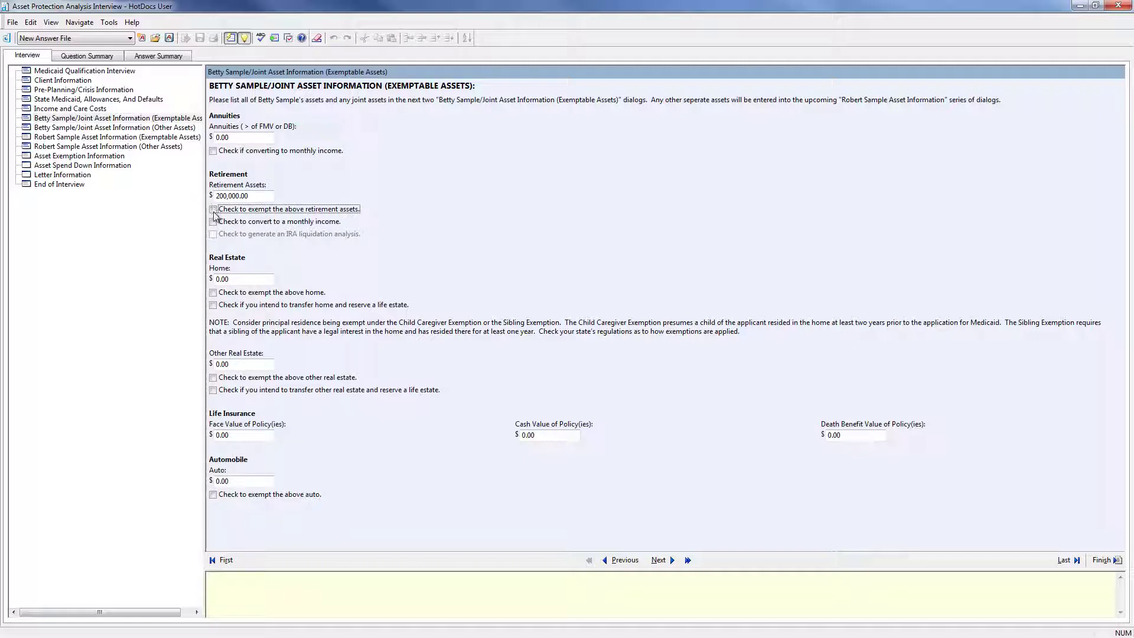
Step: Try exempting the retirement assets, and try converting them to monthly income with an anticipated RMD of 2,000
{"action": "left_click", "coordinate": [213, 210]}
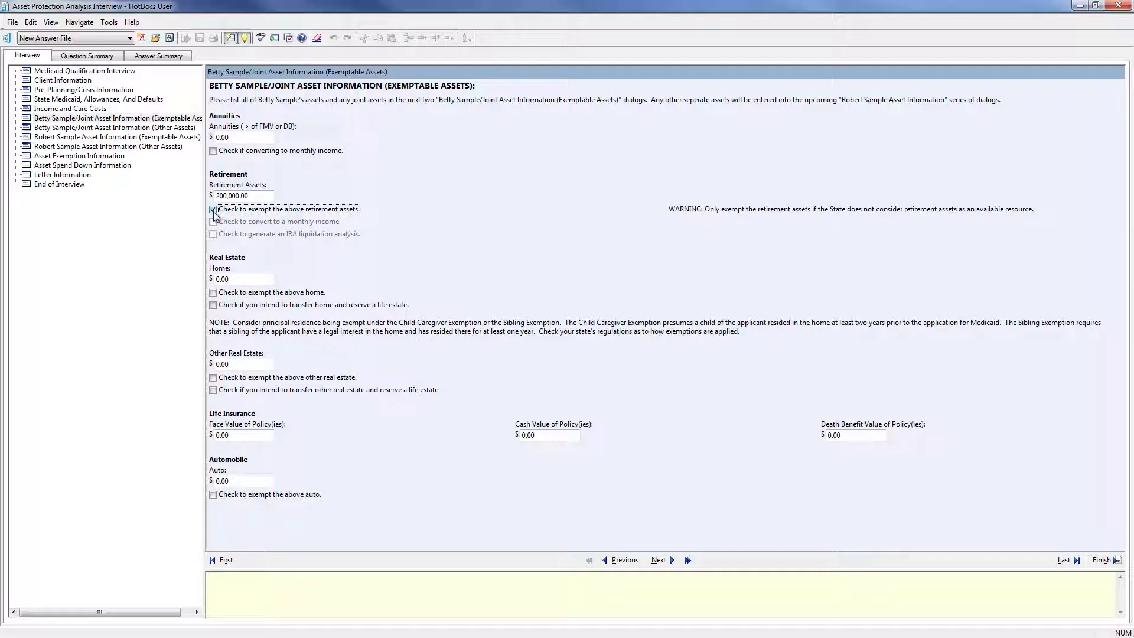
{"action": "left_click", "coordinate": [214, 209]}
{"action": "left_click", "coordinate": [213, 222]}
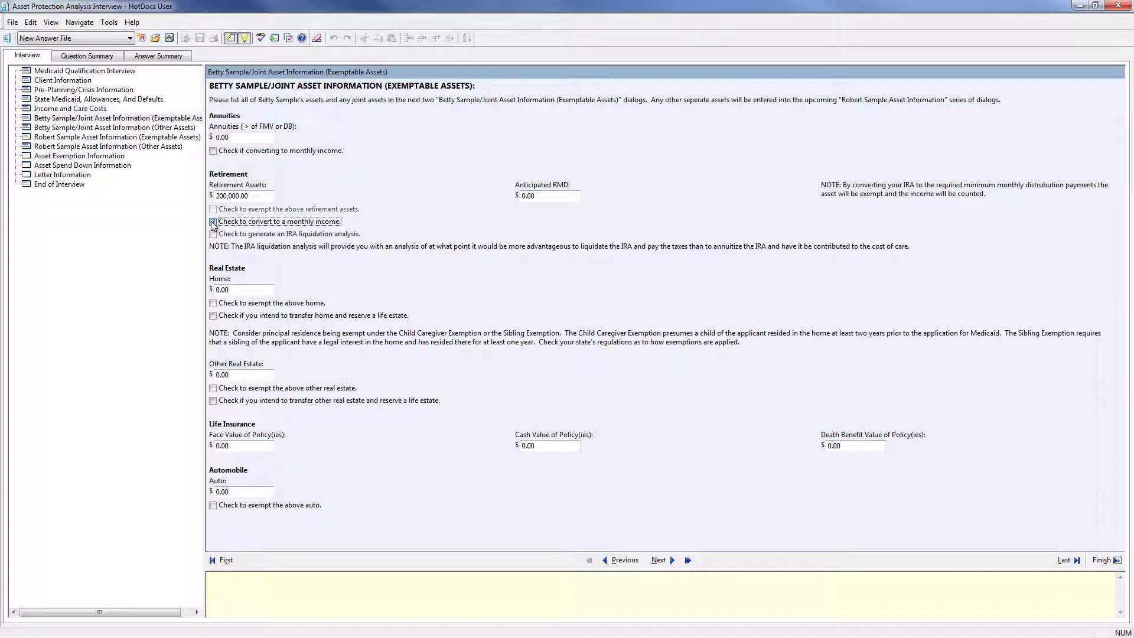
{"action": "left_click", "coordinate": [544, 197]}
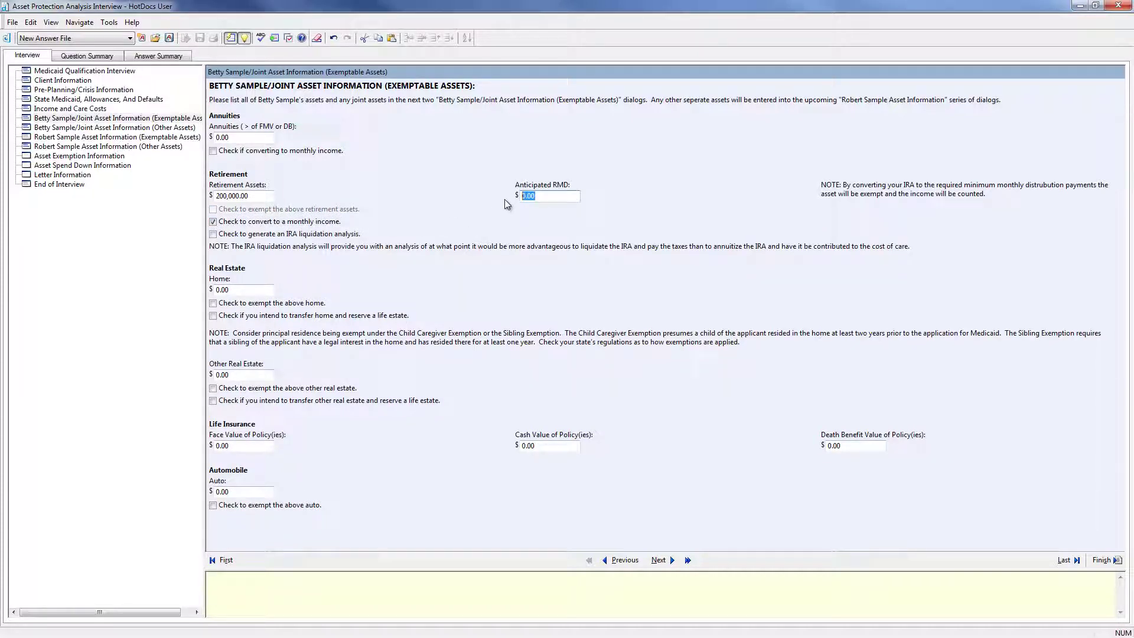
{"action": "type", "text": "200,"}
{"action": "type", "text": "0"}
{"action": "key", "text": "Tab"}
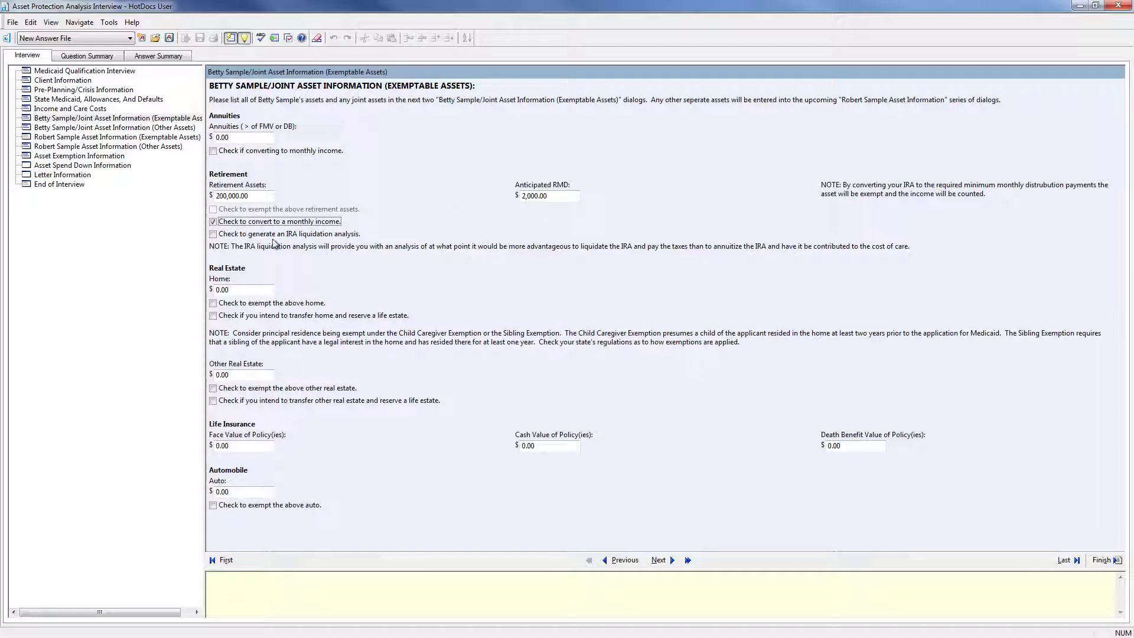
Step: Try including an IRA liquidation analysis, and clear both that option and the conversion of the retirement assets to monthly income
{"action": "left_click", "coordinate": [213, 235]}
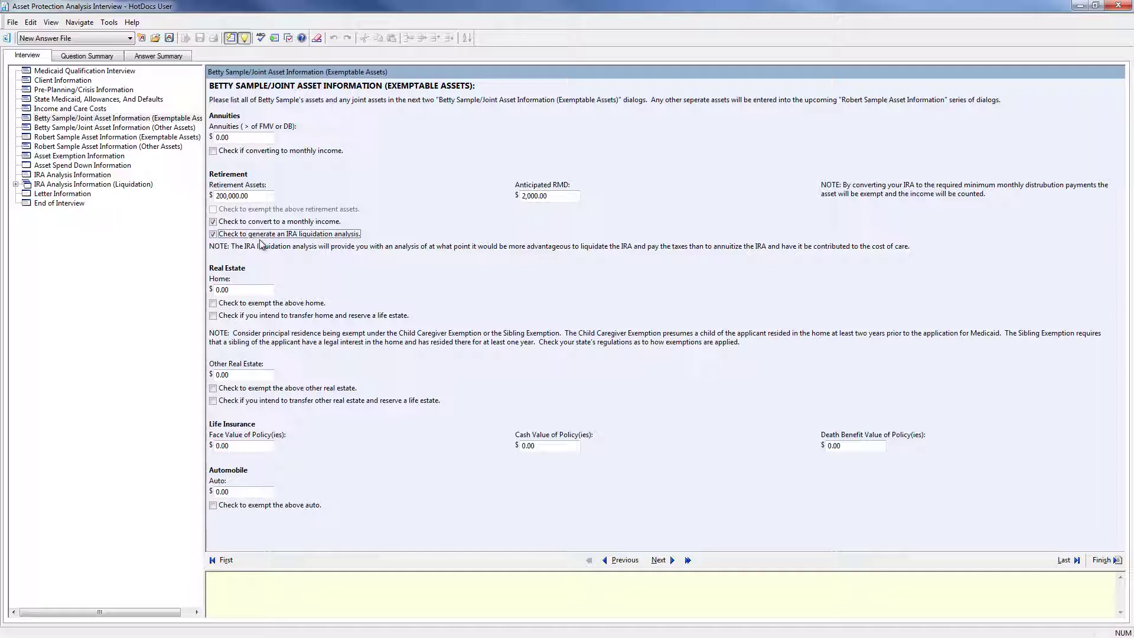
{"action": "left_click", "coordinate": [213, 234]}
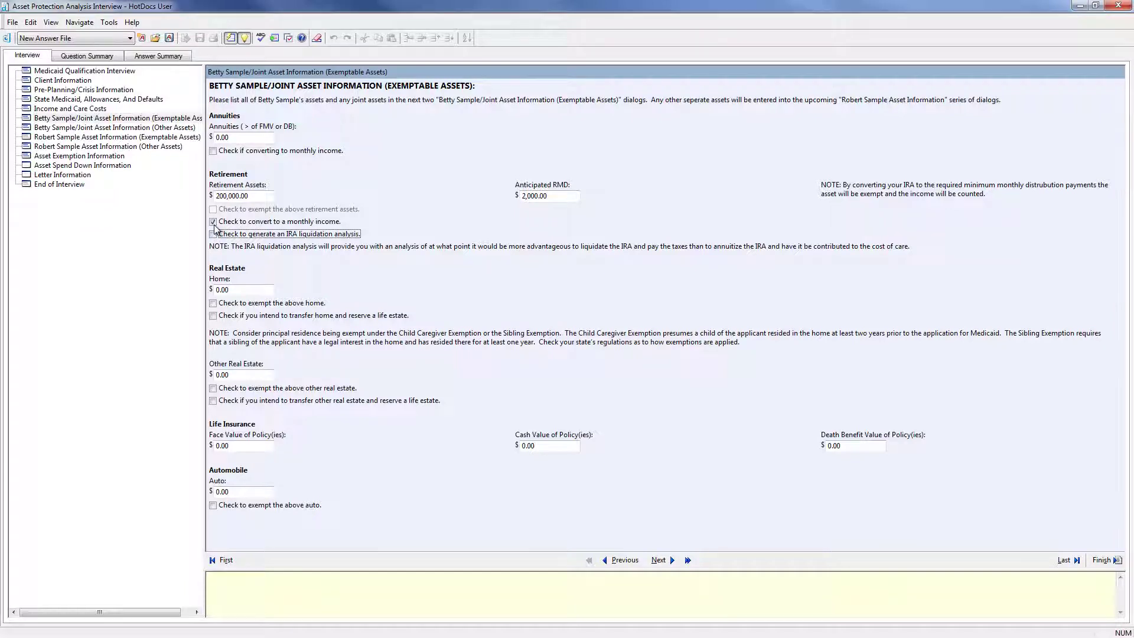
{"action": "left_click", "coordinate": [213, 222]}
{"action": "left_click", "coordinate": [213, 222]}
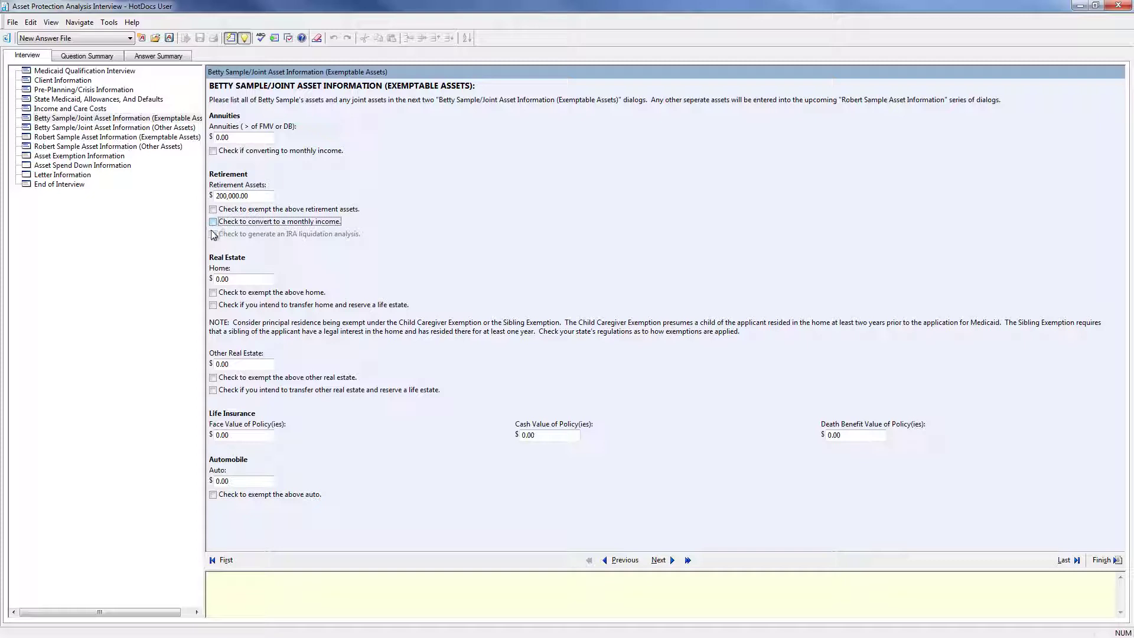
Step: Set the home value to 250,000 and, instead of exempting it, mark it for transfer with a reserved life estate
{"action": "left_click", "coordinate": [216, 279]}
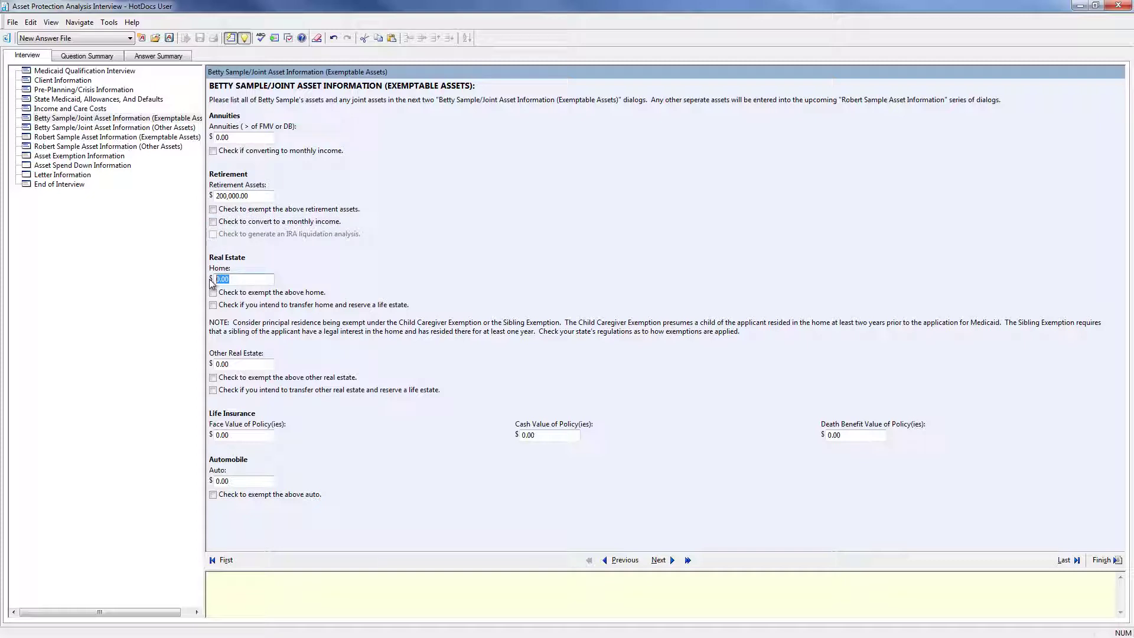
{"action": "type", "text": "250000"}
{"action": "key", "text": "Tab"}
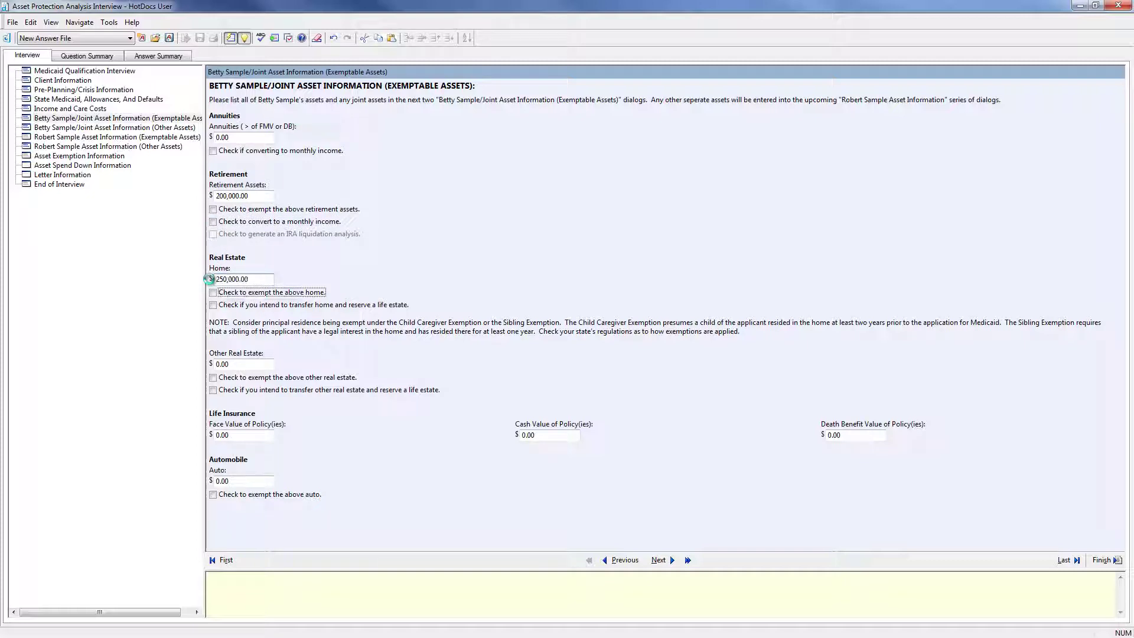
{"action": "left_click", "coordinate": [213, 292]}
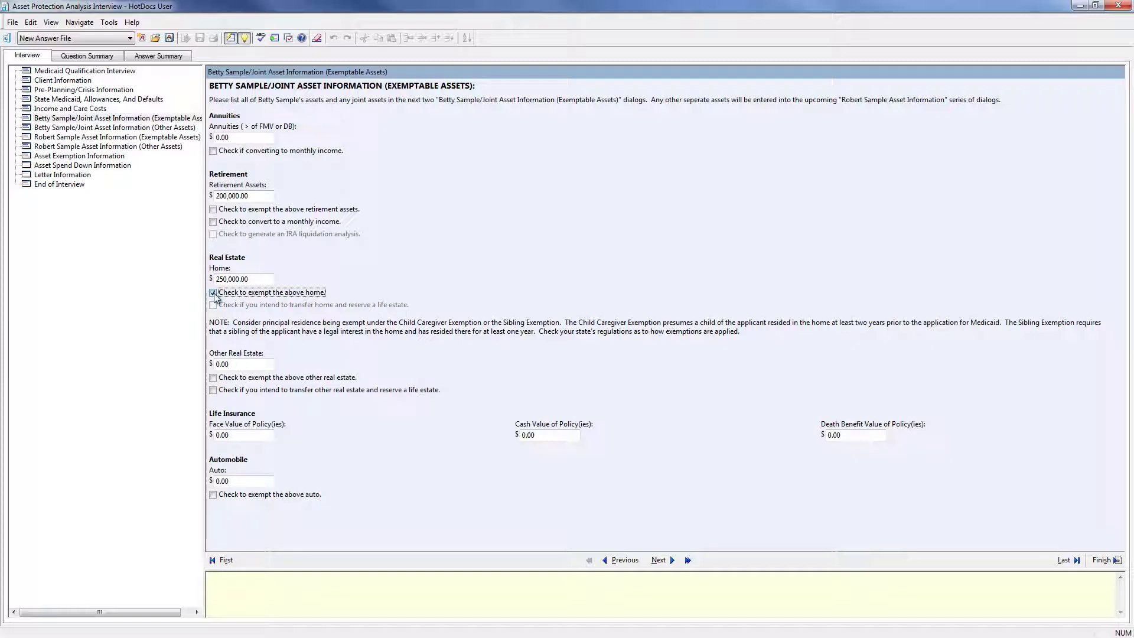
{"action": "left_click", "coordinate": [213, 293]}
{"action": "left_click", "coordinate": [213, 305]}
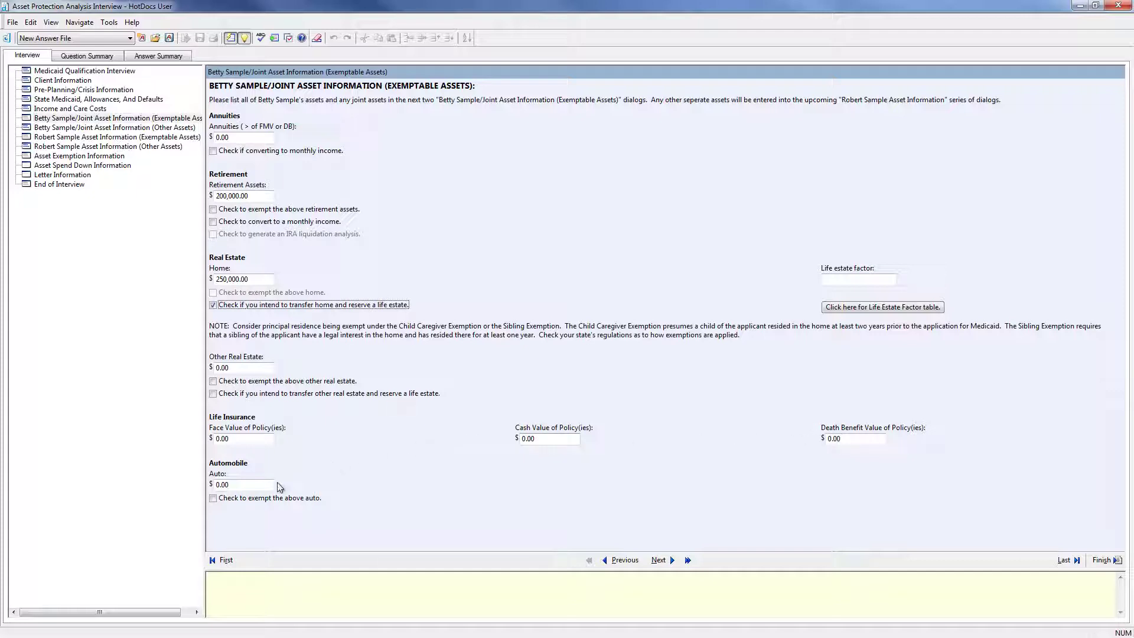
Step: Set the auto value to 15,000, mark it as exempt, and continue to the wife's/joint other assets
{"action": "left_click", "coordinate": [250, 484]}
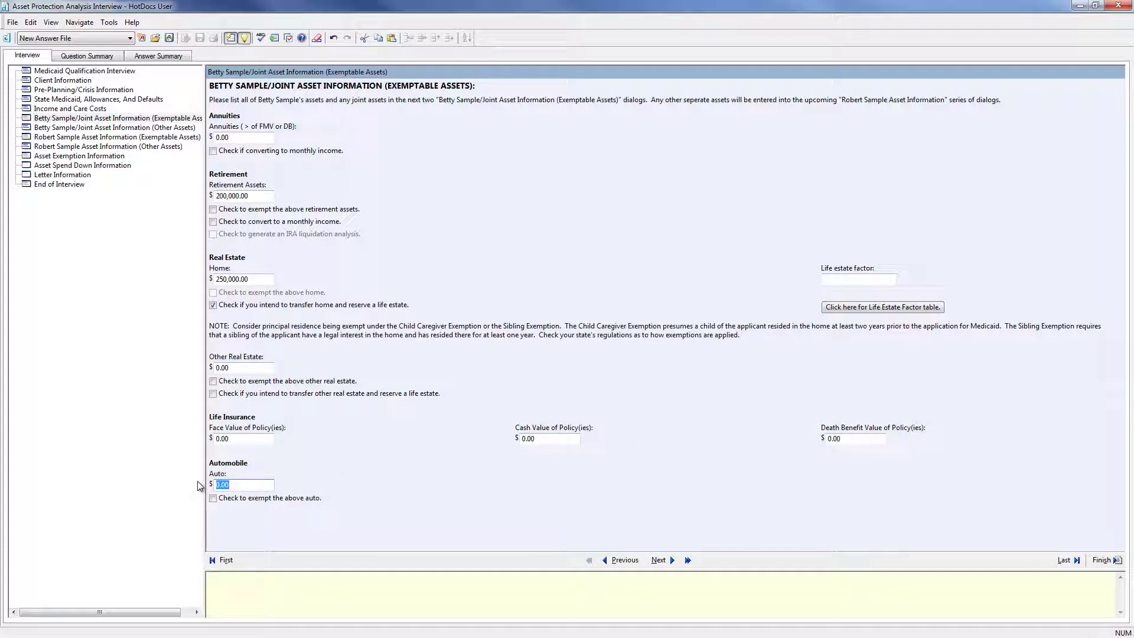
{"action": "type", "text": "15000"}
{"action": "left_click", "coordinate": [212, 497]}
{"action": "left_click", "coordinate": [660, 559]}
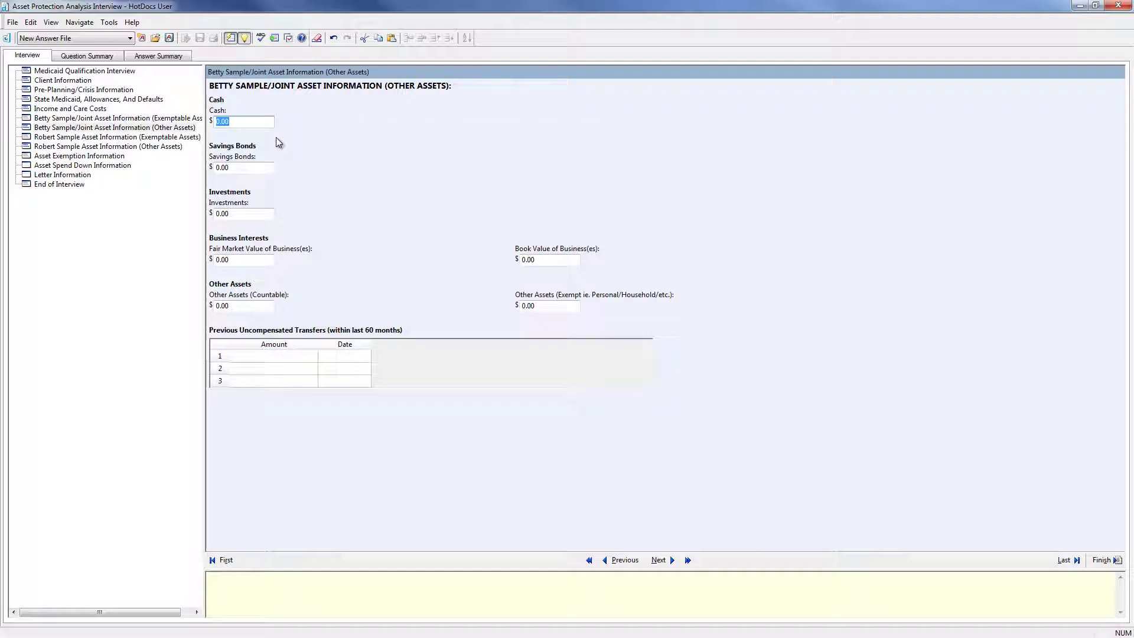
Step: Set the wife's/joint cash to 30,000 and investments to 150,000, and continue to the husband's exemptable assets
{"action": "type", "text": "30000"}
{"action": "key", "text": "Tab"}
{"action": "key", "text": "Tab"}
{"action": "type", "text": "150,00"}
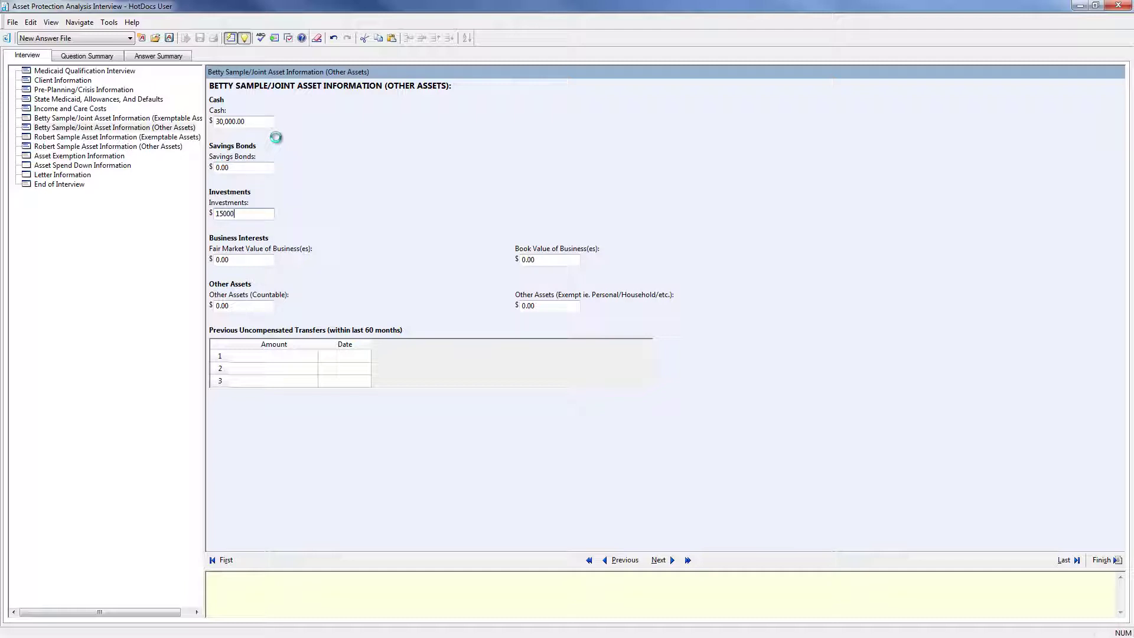
{"action": "type", "text": "0"}
{"action": "key", "text": "Tab"}
{"action": "key", "text": "Tab"}
{"action": "key", "text": "Tab"}
{"action": "key", "text": "Tab"}
{"action": "key", "text": "Tab"}
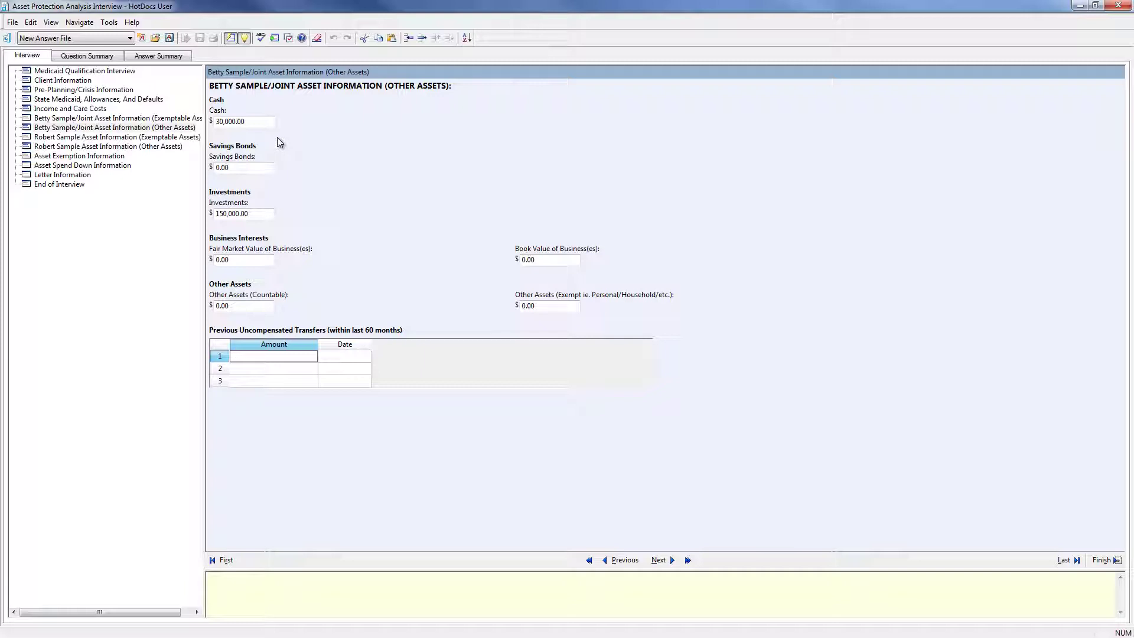
{"action": "left_click", "coordinate": [659, 561]}
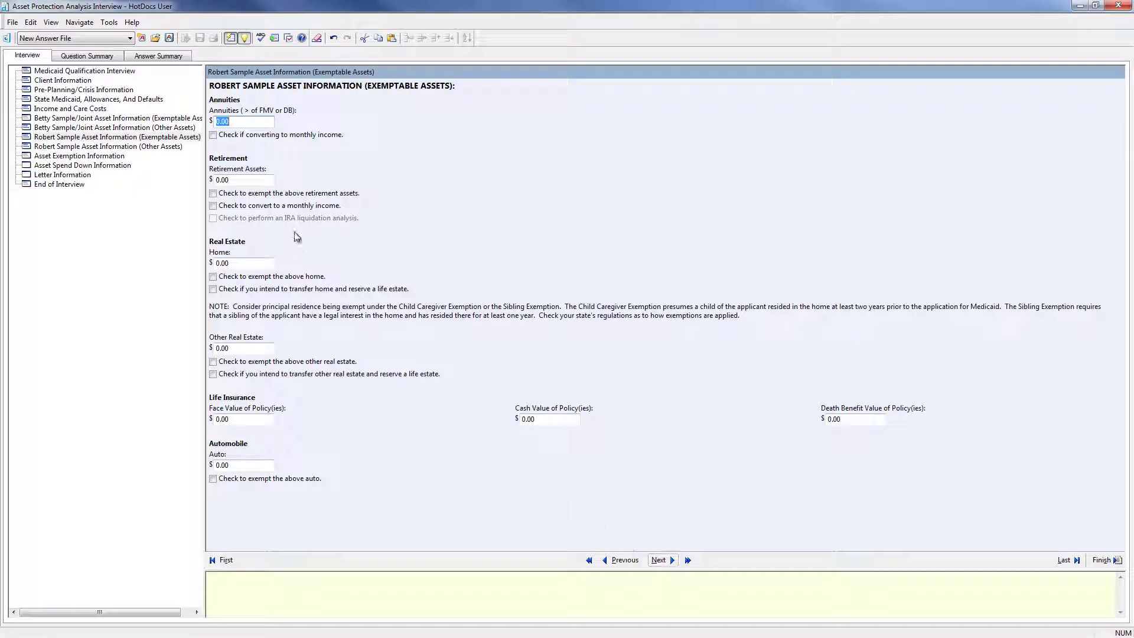
Step: Leave the husband's exemptable assets at zero, set his cash to 80,000, and continue to the asset exemption information
{"action": "left_click", "coordinate": [672, 565]}
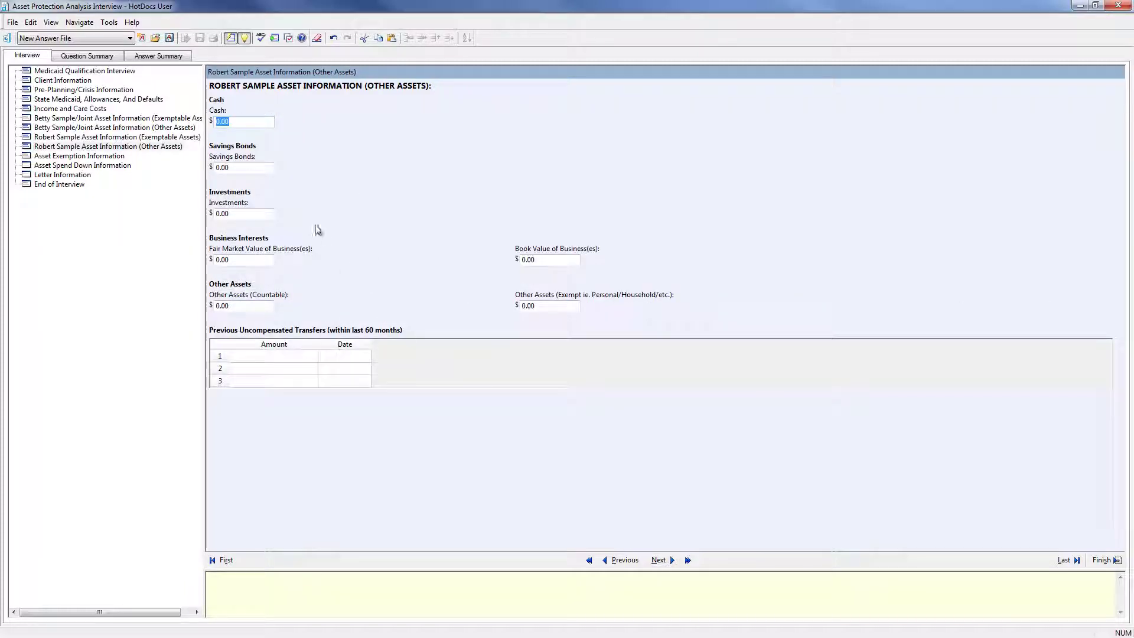
{"action": "type", "text": "80000"}
{"action": "key", "text": "Tab"}
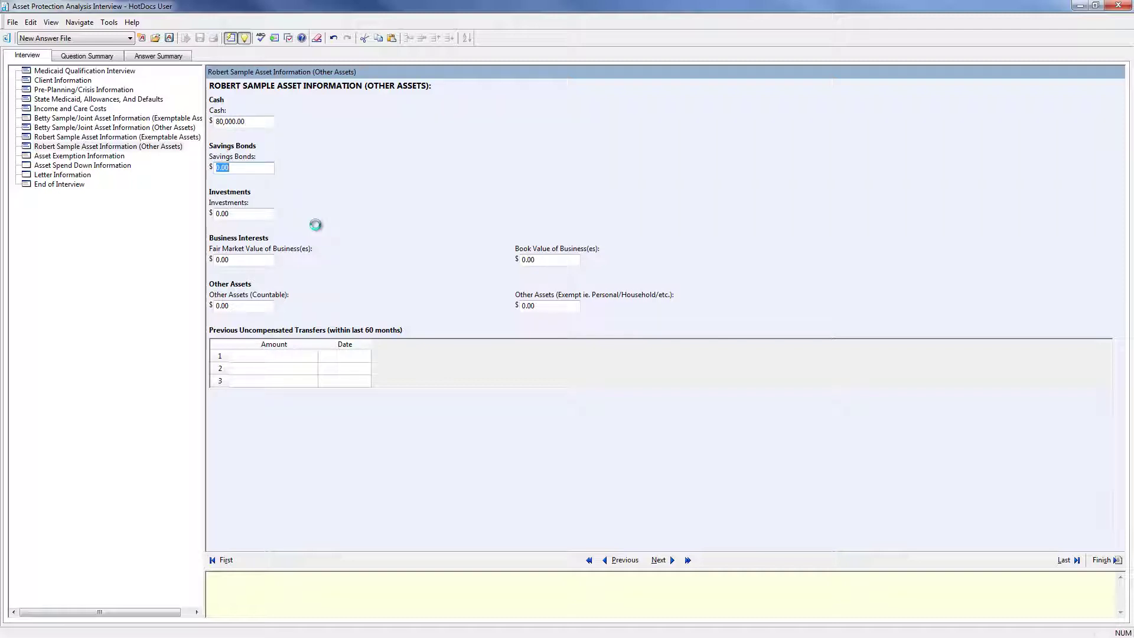
{"action": "left_click", "coordinate": [658, 560]}
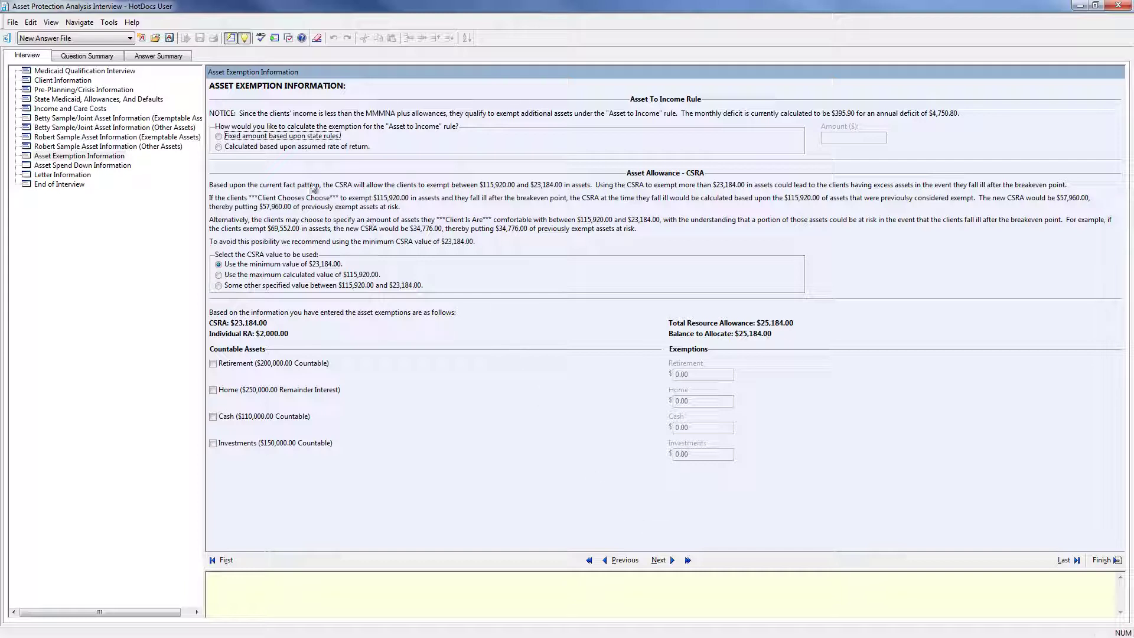
Step: Calculate the "Asset to Income" exemption from an assumed rate of return, with an expected return of 0.5%
{"action": "left_click", "coordinate": [219, 147]}
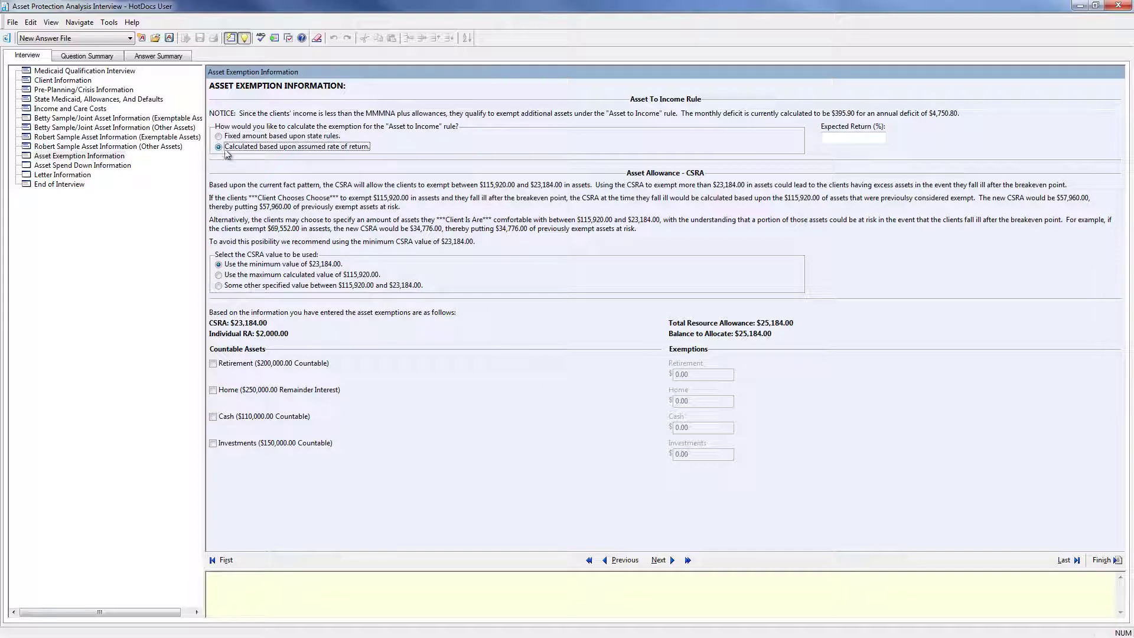
{"action": "left_click", "coordinate": [838, 139]}
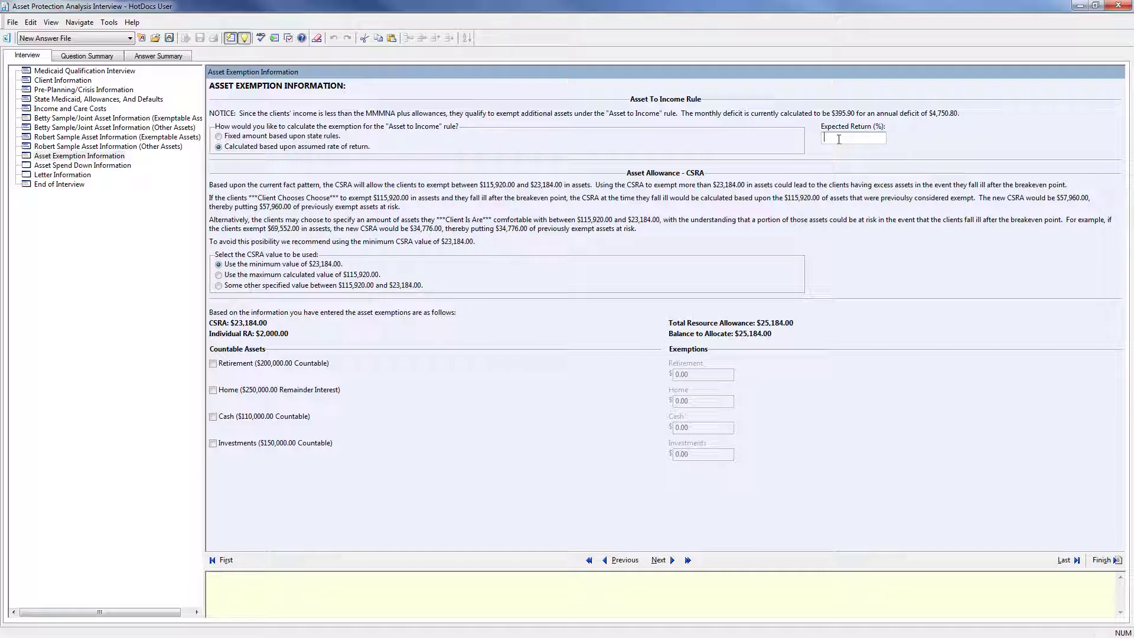
{"action": "type", "text": ".5"}
{"action": "key", "text": "Tab"}
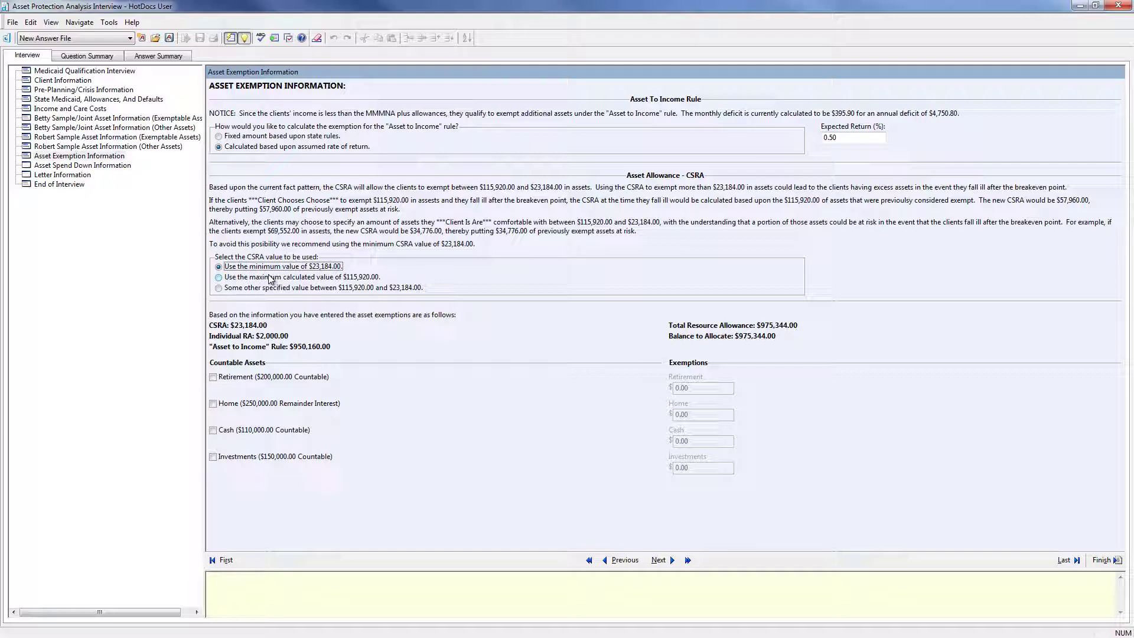
Step: Try the maximum and the other specified CSRA value, and return to the minimum value of $23,184.00
{"action": "left_click", "coordinate": [269, 277]}
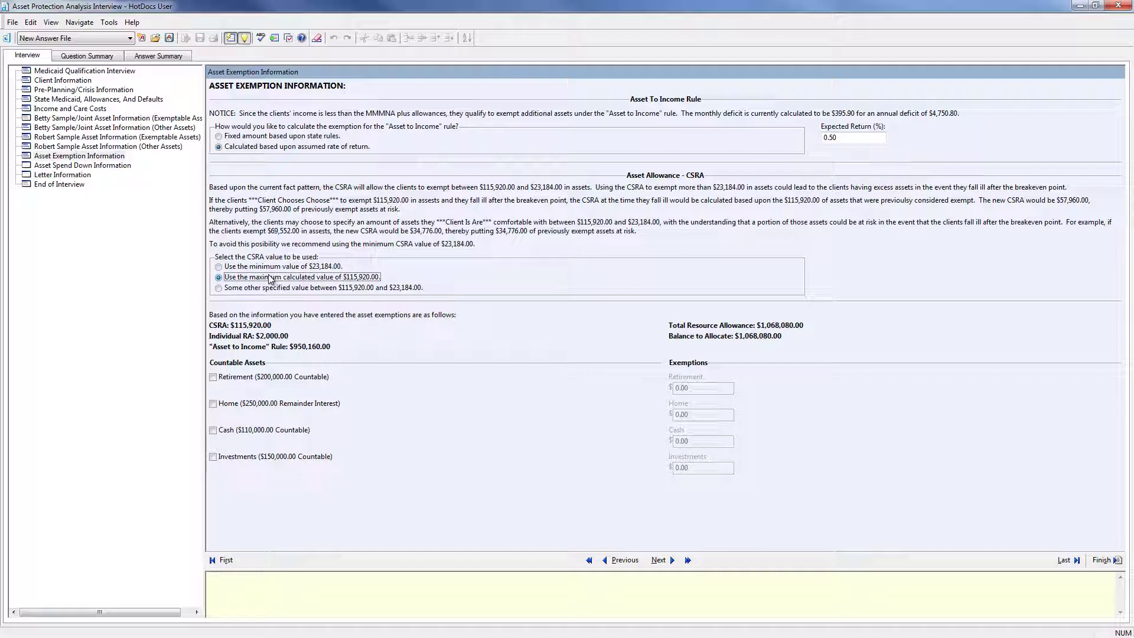
{"action": "left_click", "coordinate": [233, 288]}
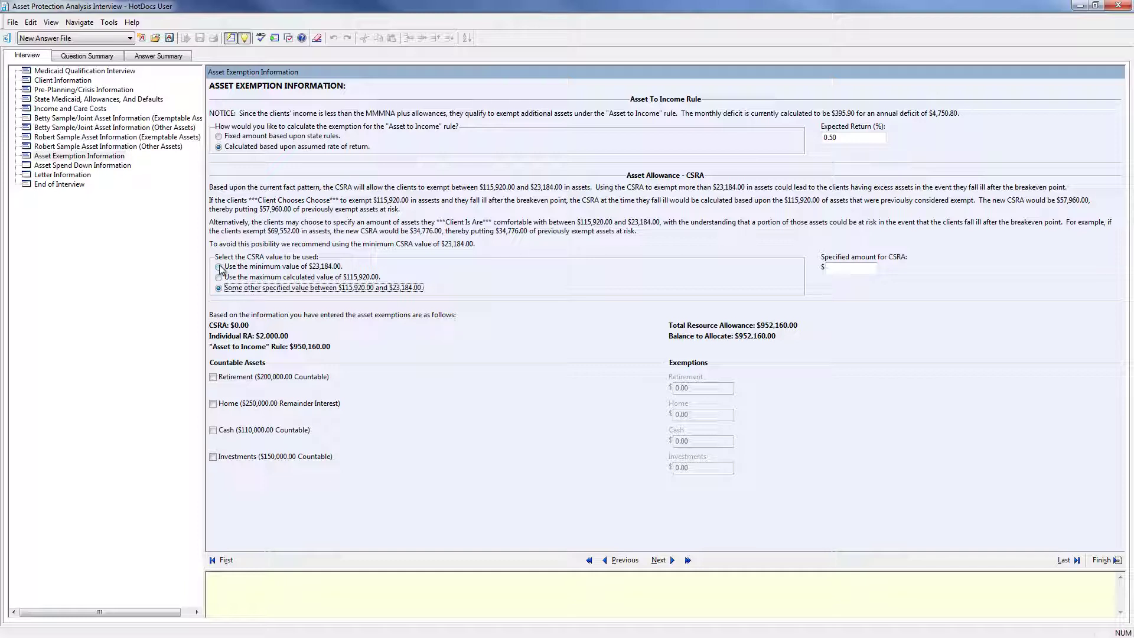
{"action": "left_click", "coordinate": [219, 267]}
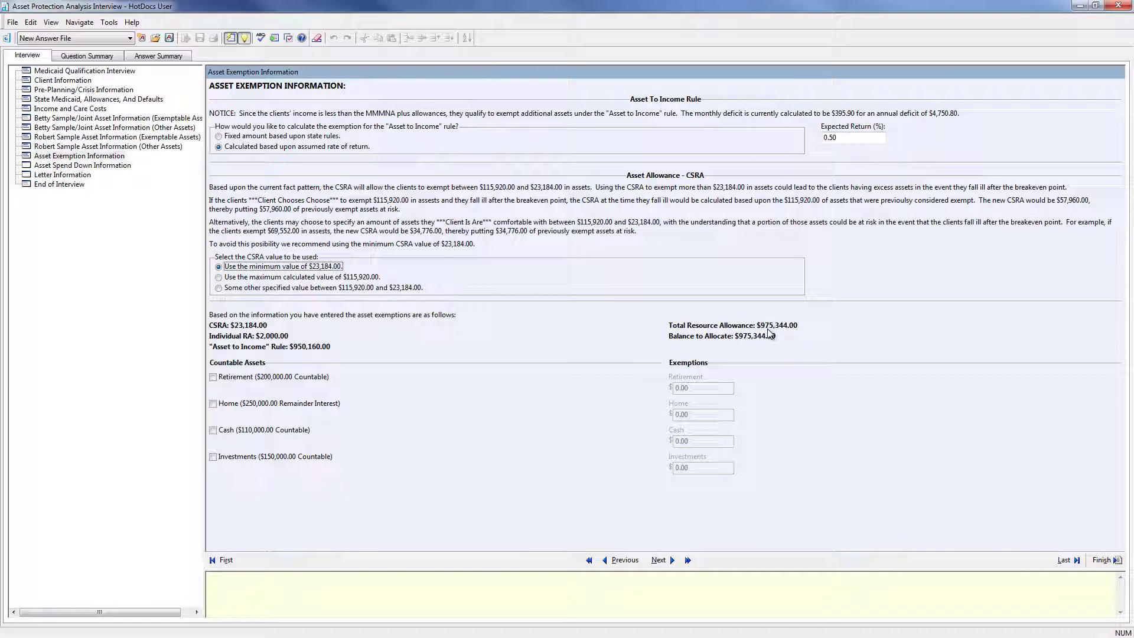
Step: Exempt the countable retirement assets in the amount of 200,000
{"action": "left_click", "coordinate": [213, 378]}
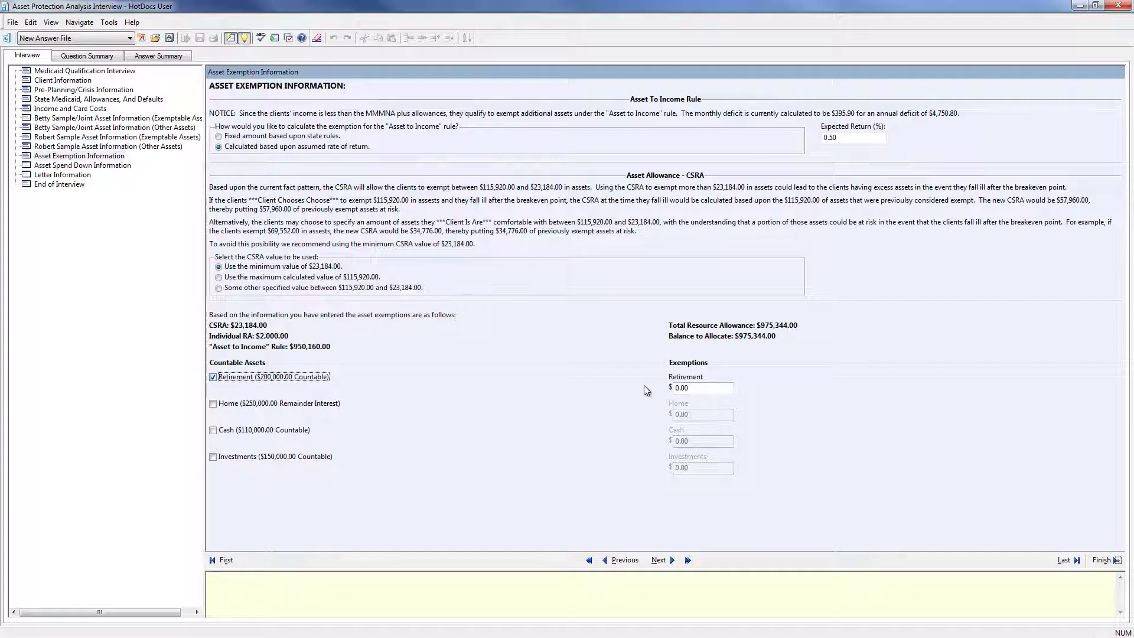
{"action": "left_click_drag", "start_coordinate": [693, 386], "coordinate": [670, 389]}
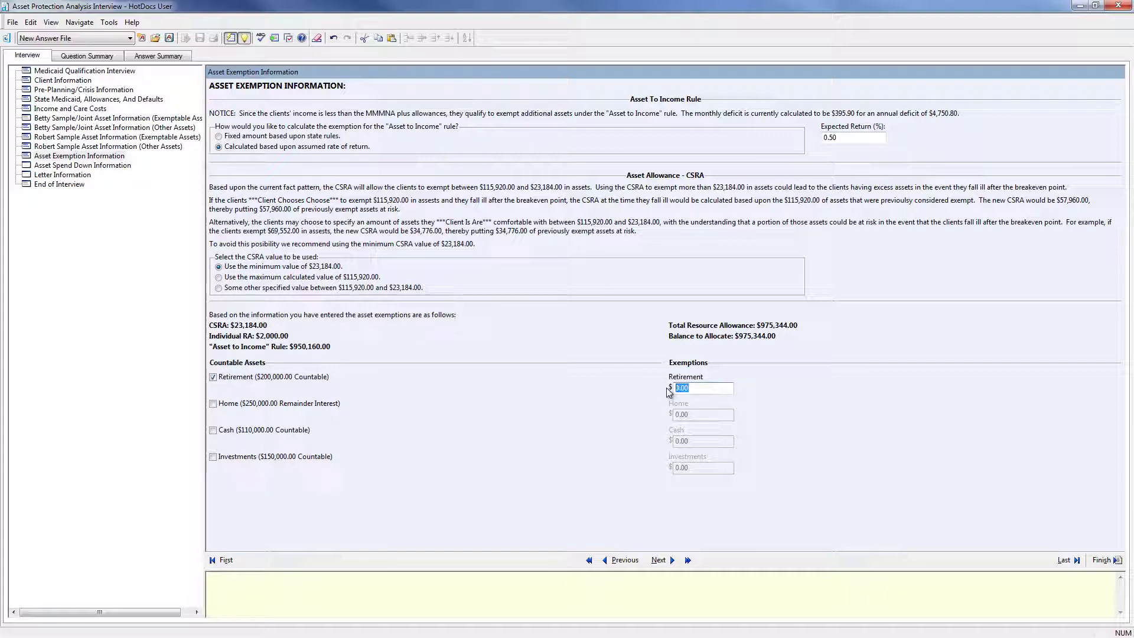
{"action": "type", "text": "200,"}
{"action": "type", "text": "000"}
{"action": "key", "text": "Tab"}
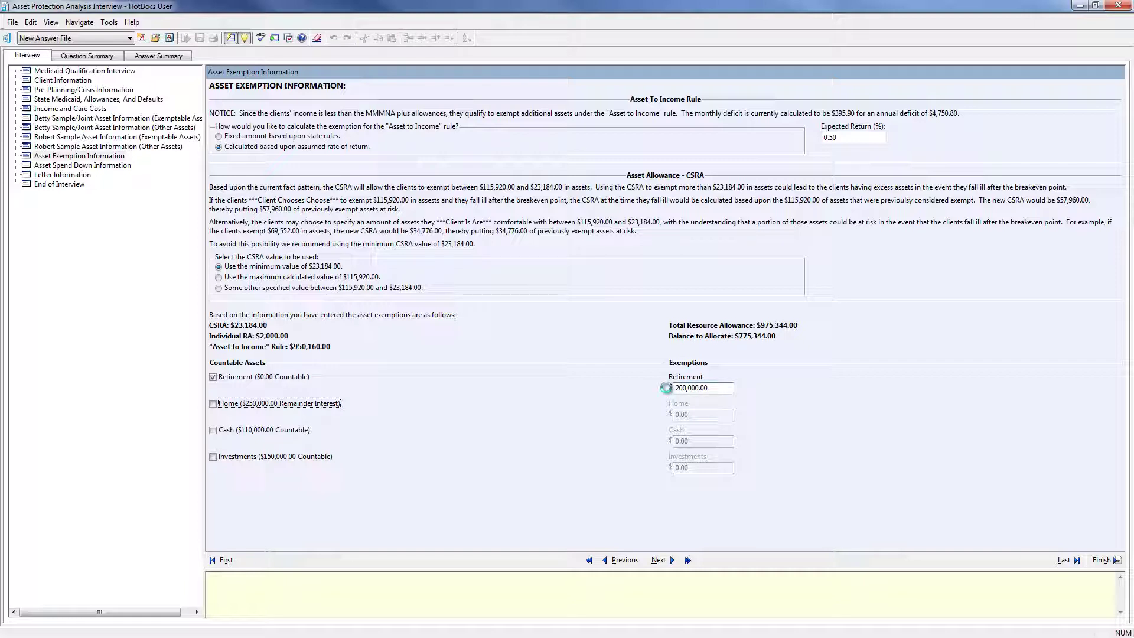
Step: Exempt 250,000 of the home's remainder interest and 110,000 of the countable cash
{"action": "left_click", "coordinate": [213, 404]}
{"action": "left_click", "coordinate": [690, 414]}
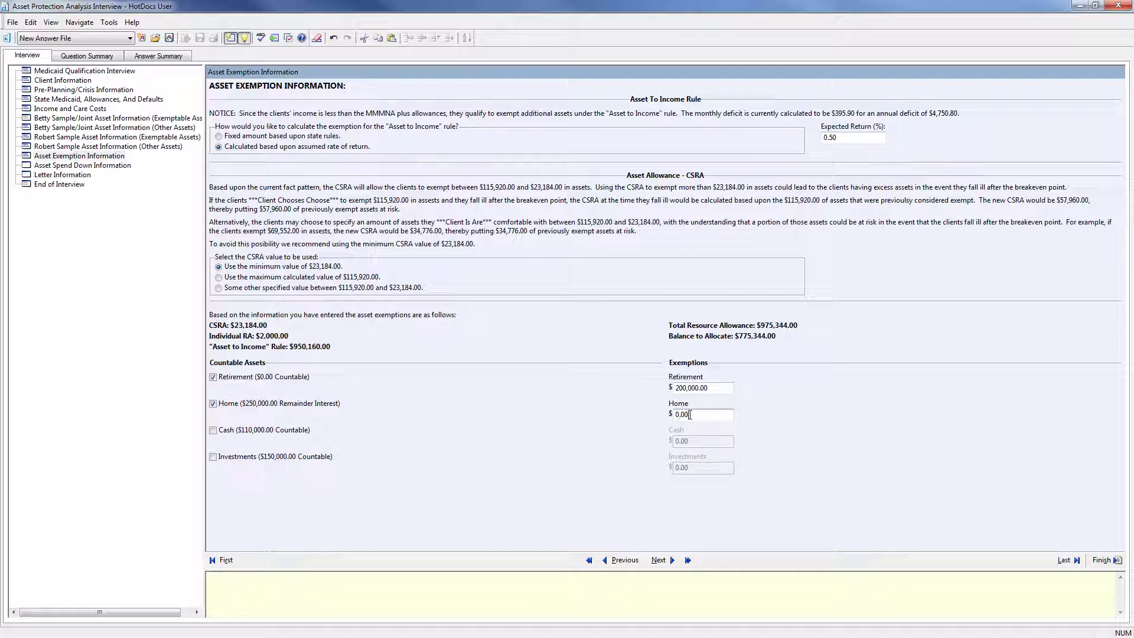
{"action": "type", "text": "2500000"}
{"action": "key", "text": "Tab"}
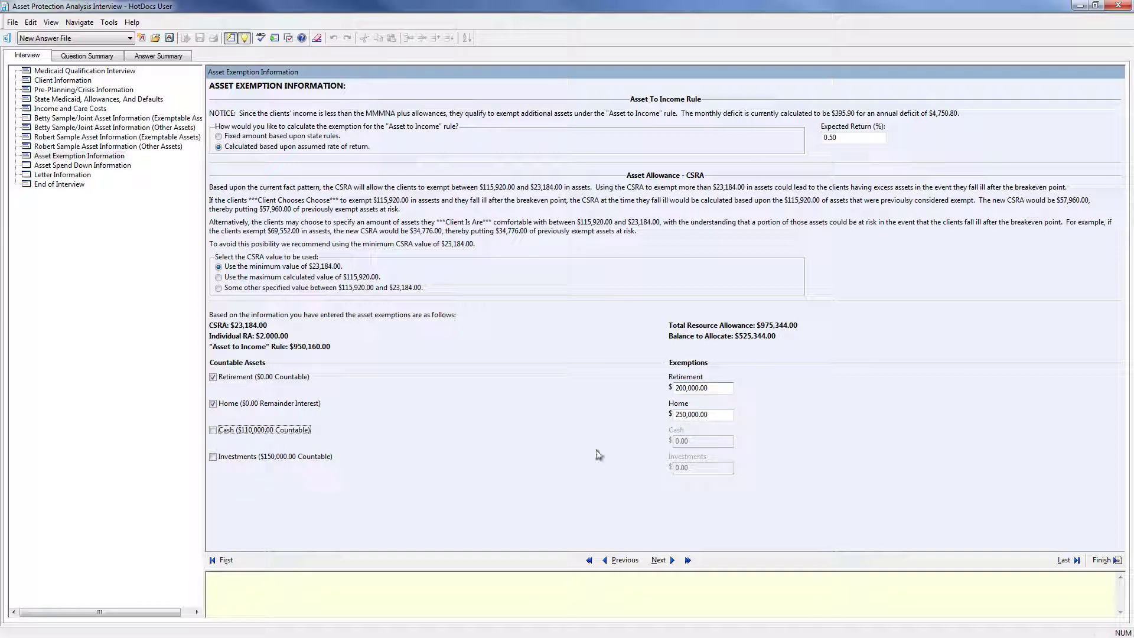
{"action": "left_click", "coordinate": [213, 430]}
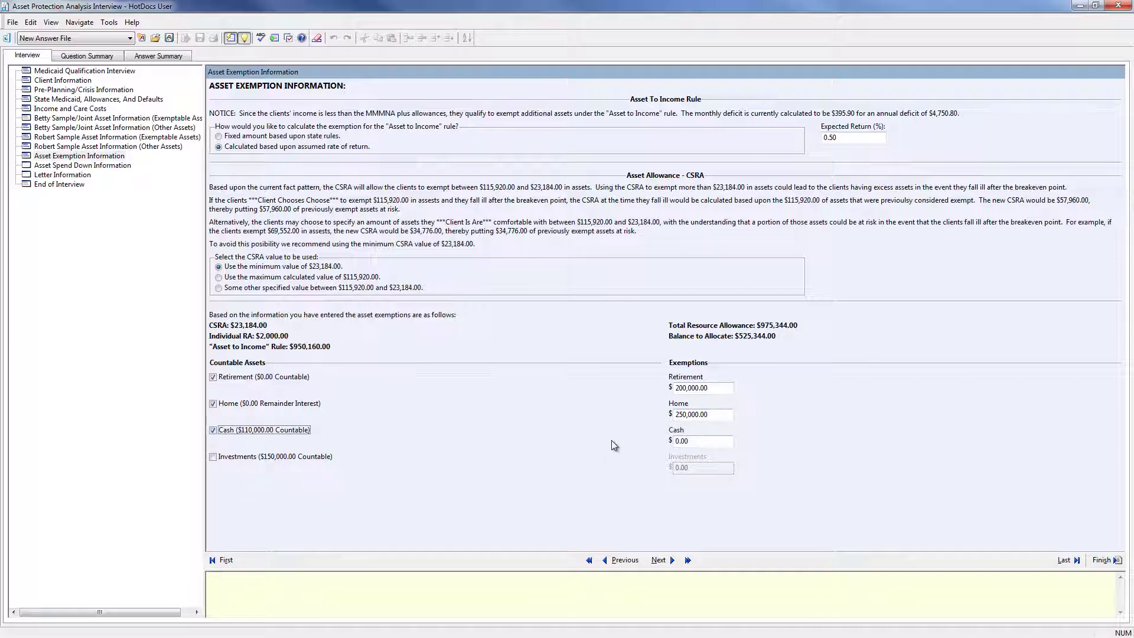
{"action": "left_click", "coordinate": [680, 440]}
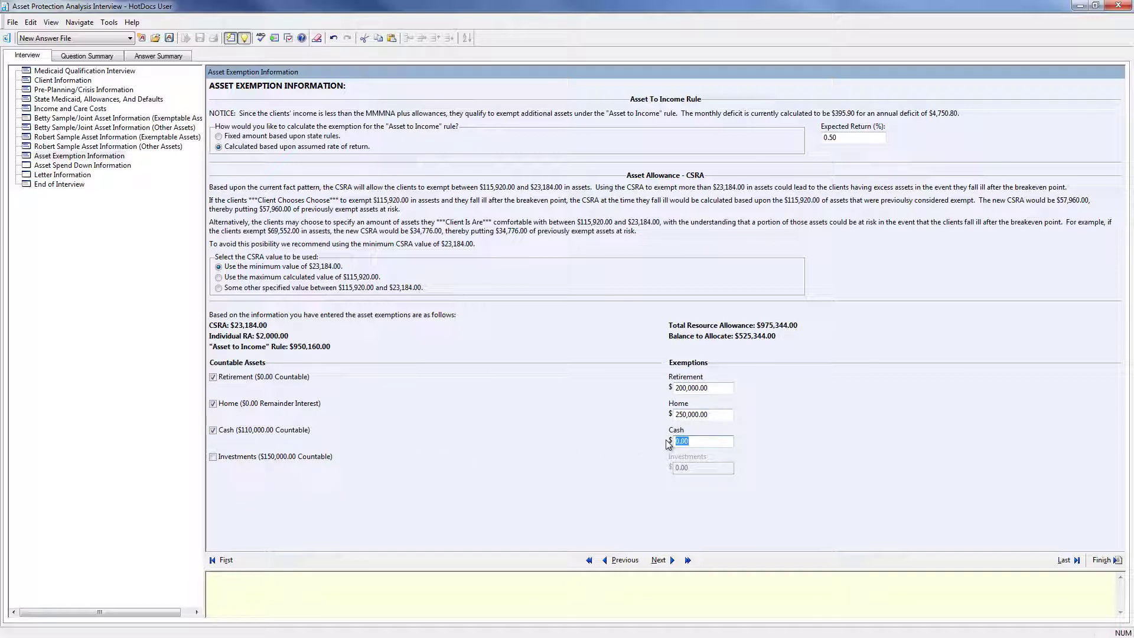
{"action": "type", "text": "110,000"}
{"action": "key", "text": "Tab"}
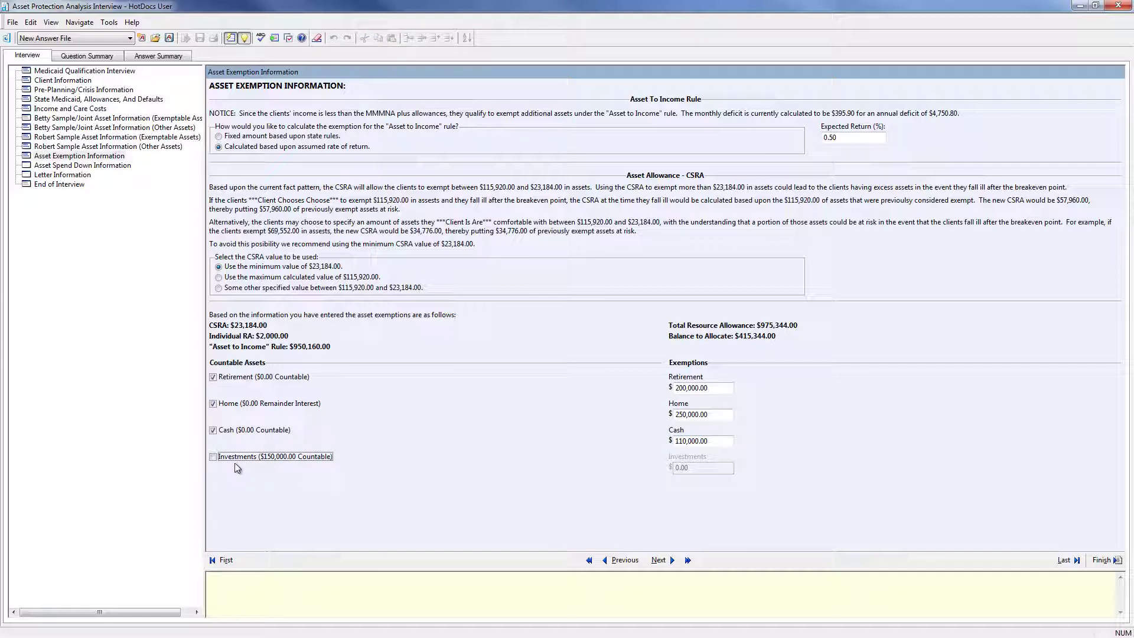
Step: Exempt 150,000 of the countable investments and proceed to the asset spend down information
{"action": "left_click", "coordinate": [213, 458]}
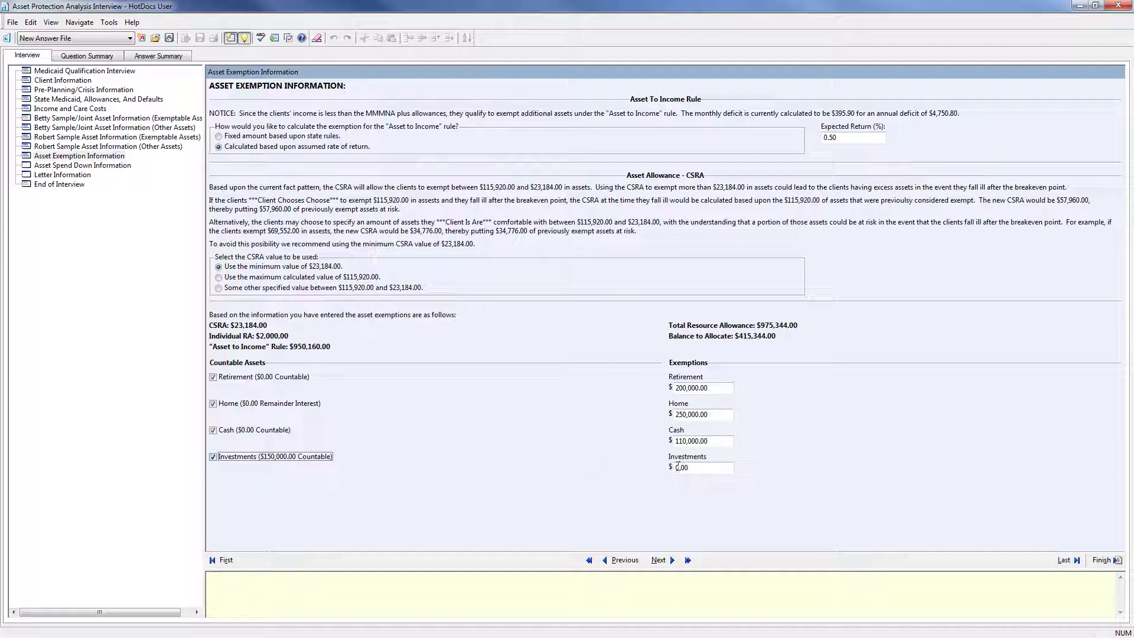
{"action": "left_click", "coordinate": [729, 469]}
{"action": "type", "text": "15"}
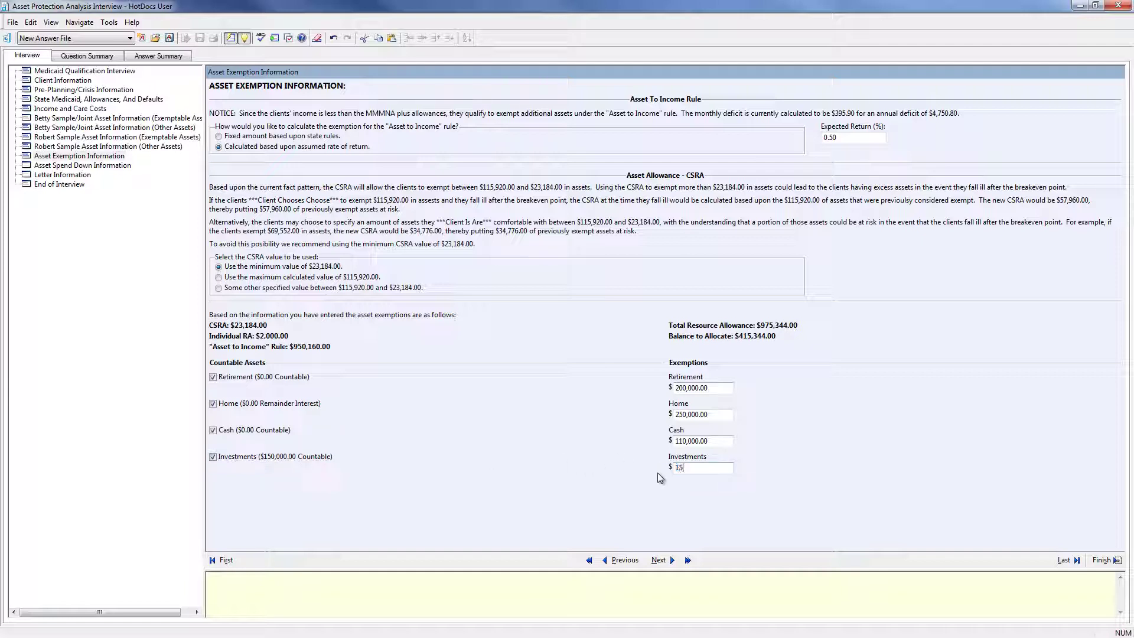
{"action": "type", "text": "0,000"}
{"action": "key", "text": "Tab"}
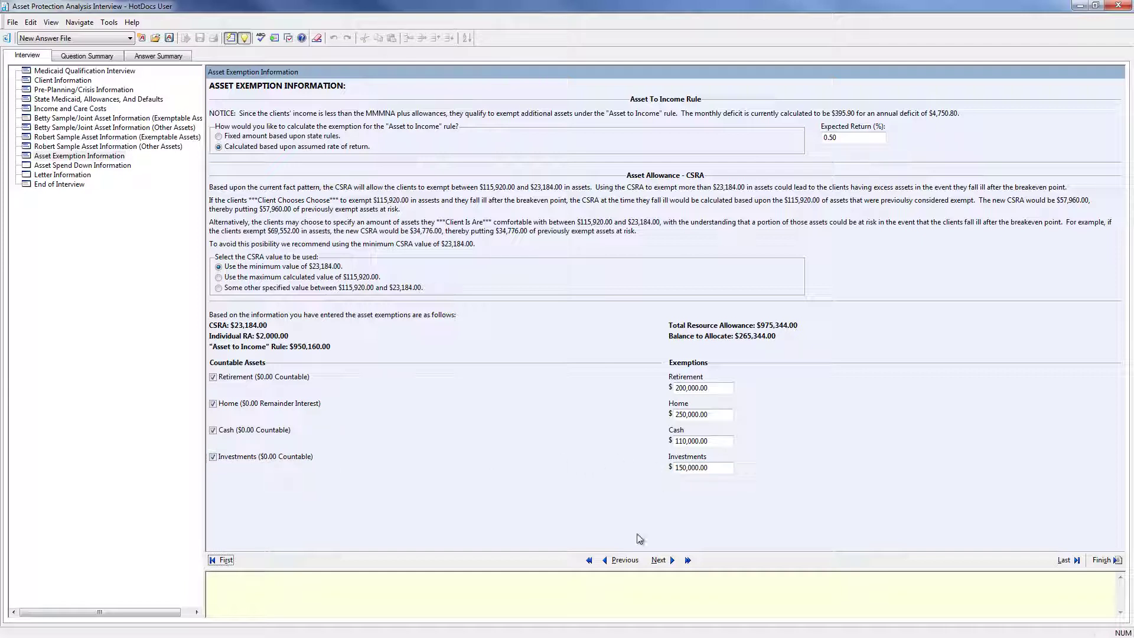
{"action": "left_click", "coordinate": [659, 560]}
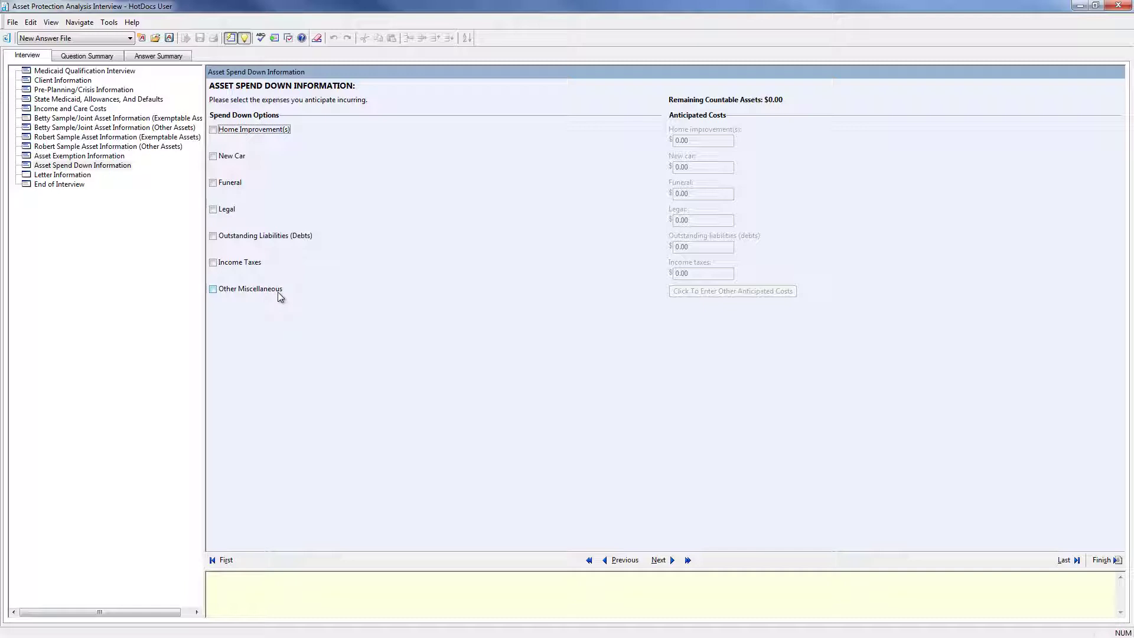
Step: Include legal expenses in the spend down with an anticipated cost of 10,000
{"action": "left_click", "coordinate": [213, 210]}
{"action": "left_click", "coordinate": [694, 221]}
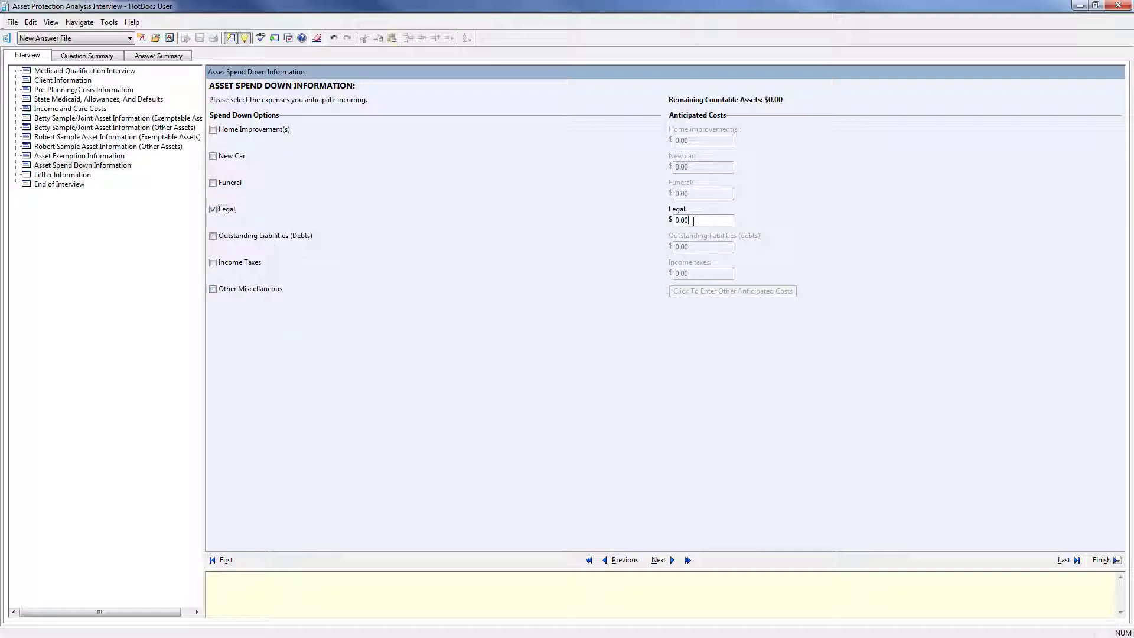
{"action": "left_click_drag", "start_coordinate": [694, 220], "coordinate": [662, 222]}
{"action": "type", "text": "10,000"}
{"action": "key", "text": "Tab"}
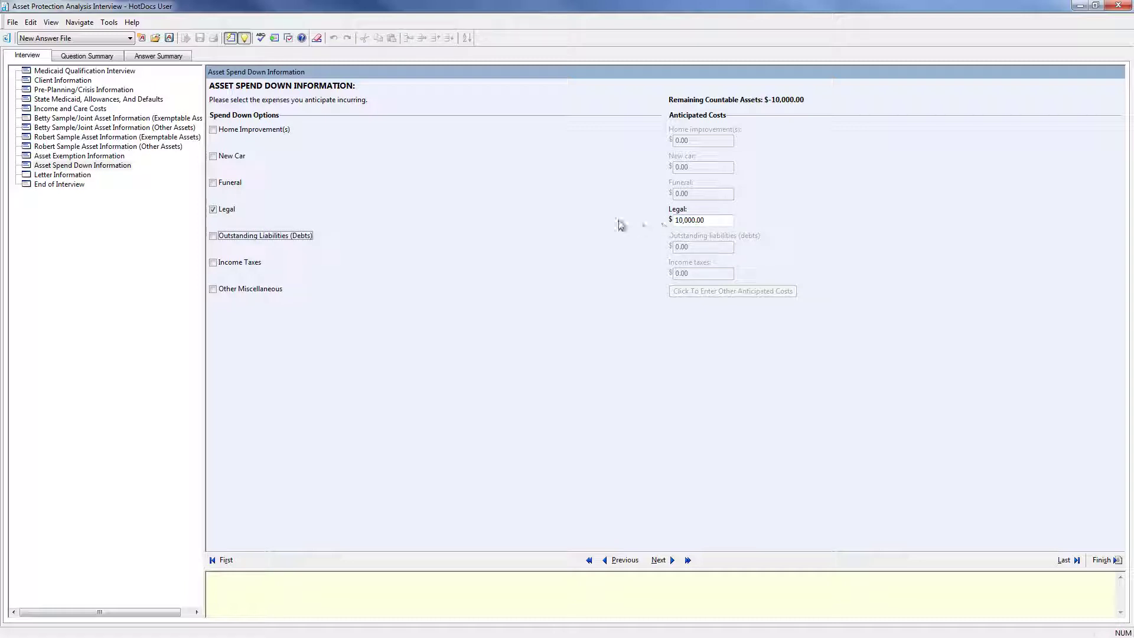
Step: Include outstanding liabilities (debts) in the spend down with an anticipated cost of 20,000
{"action": "left_click", "coordinate": [213, 235]}
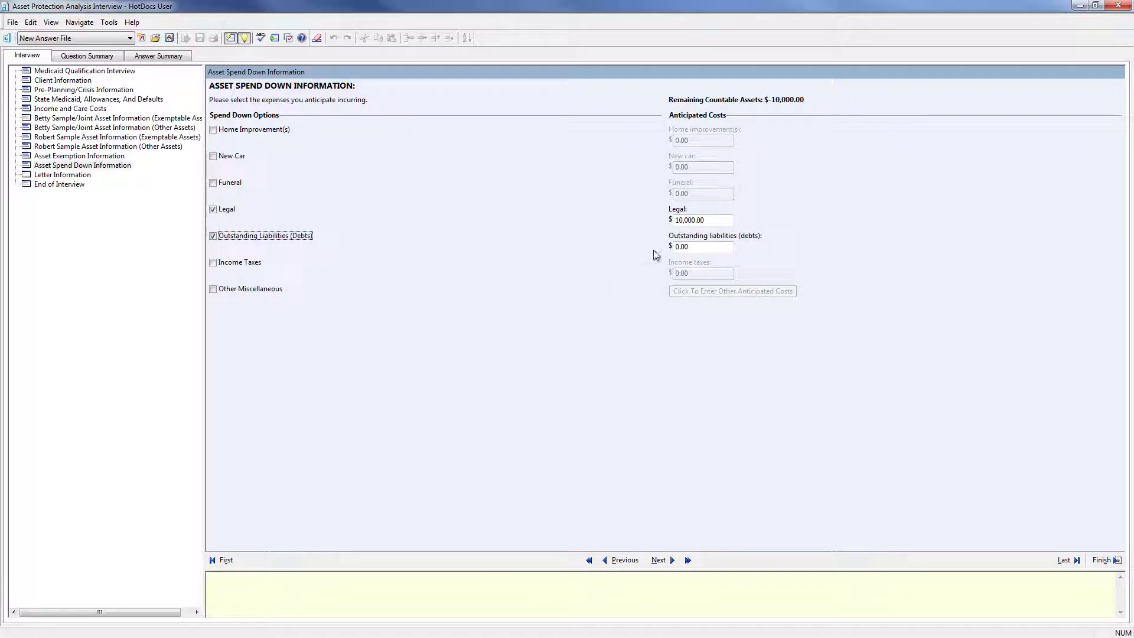
{"action": "left_click", "coordinate": [704, 246]}
{"action": "type", "text": "250000"}
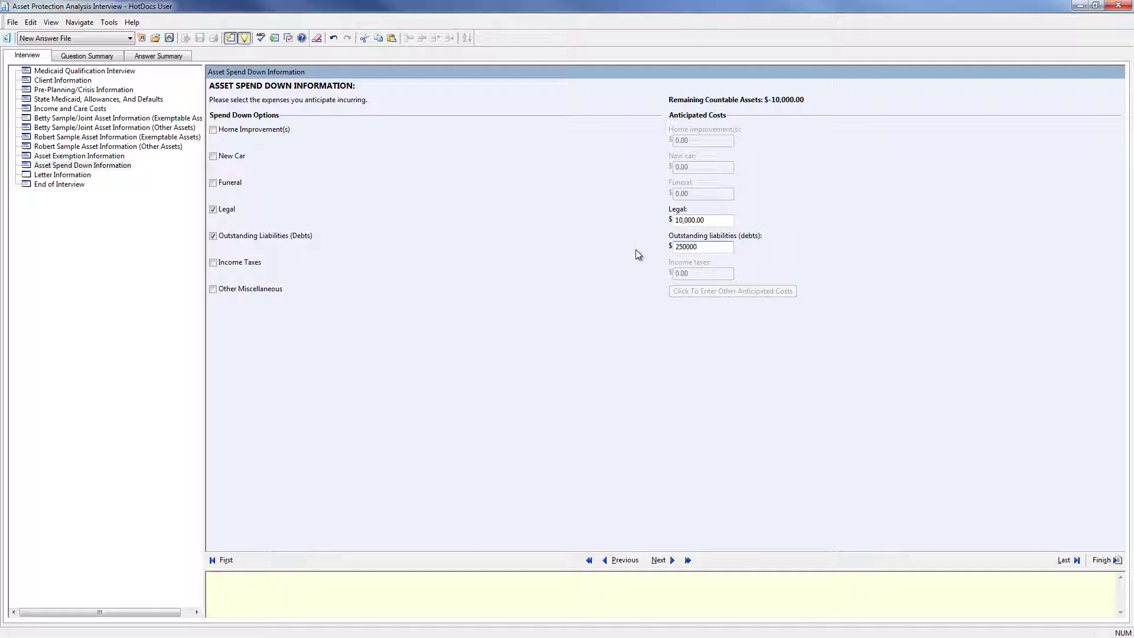
{"action": "key", "text": "Tab"}
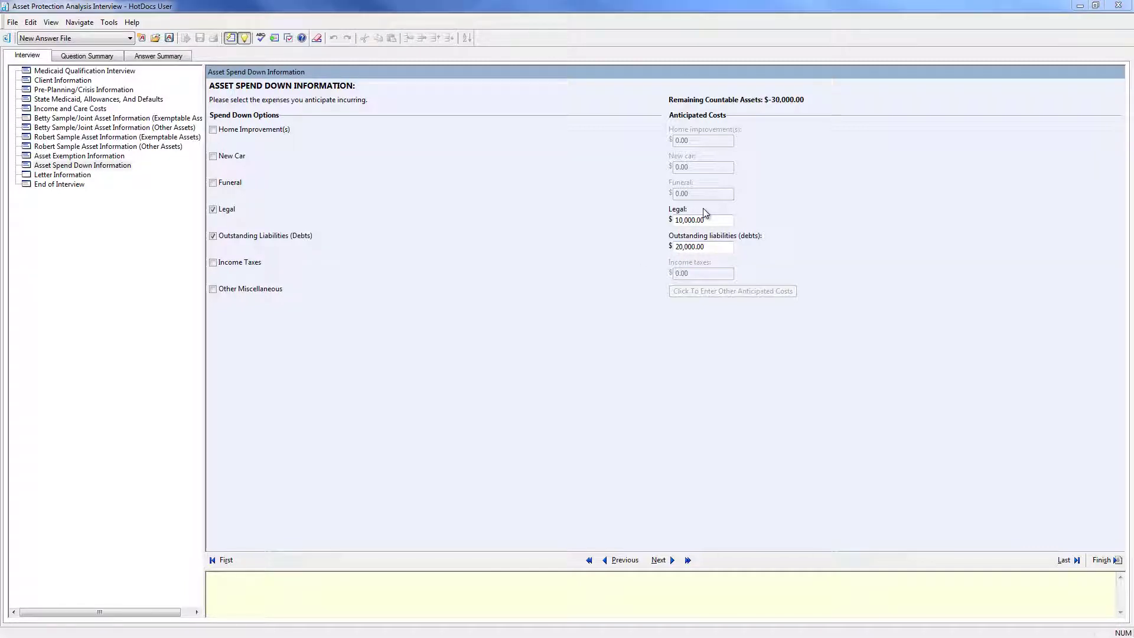
Step: Include funeral expenses of 7,500 in the spend down and proceed to the letter information
{"action": "left_click", "coordinate": [222, 185]}
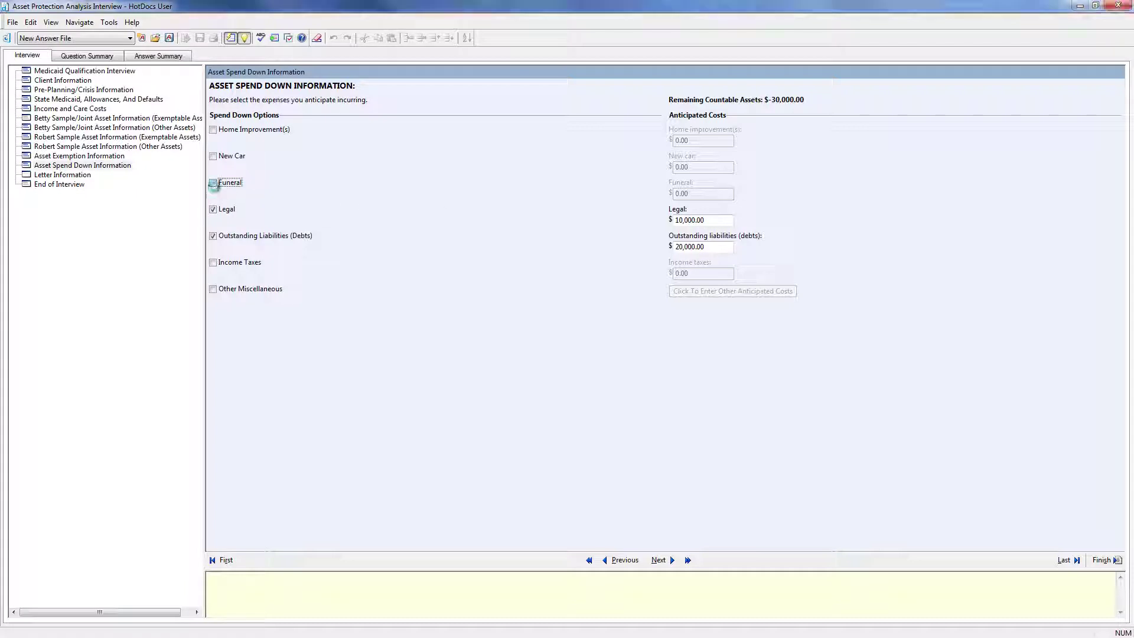
{"action": "left_click", "coordinate": [699, 195]}
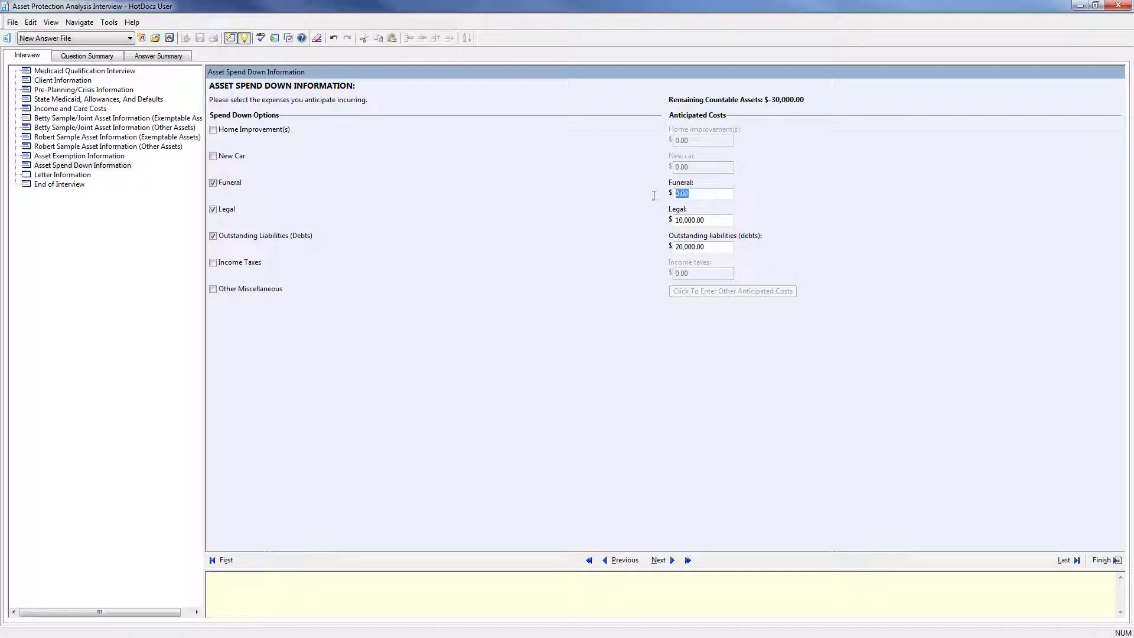
{"action": "type", "text": "7,500"}
{"action": "key", "text": "Tab"}
{"action": "left_click", "coordinate": [657, 561]}
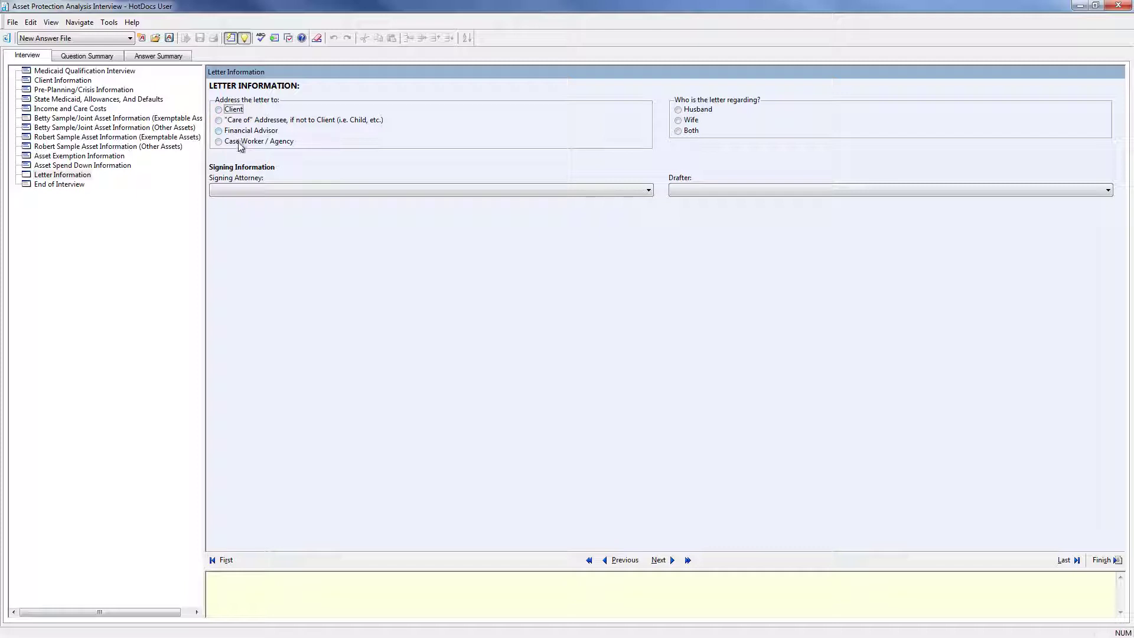
Step: Address the letter to the client, for both spouses, and fill in the client's full mailing address
{"action": "left_click", "coordinate": [222, 110]}
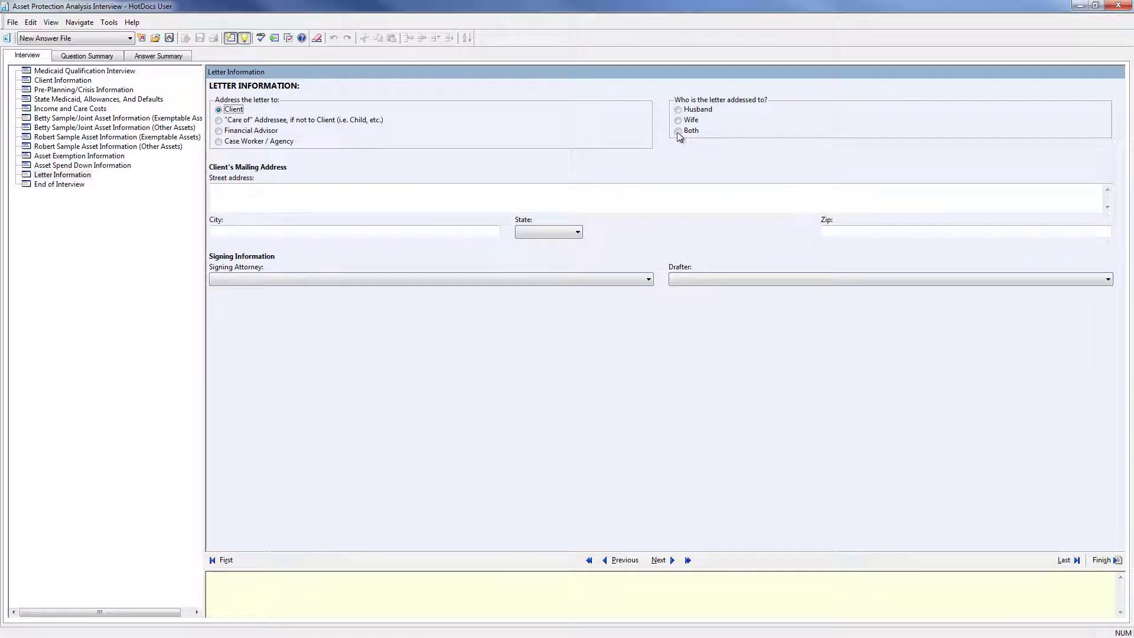
{"action": "left_click", "coordinate": [678, 131]}
{"action": "left_click", "coordinate": [624, 199]}
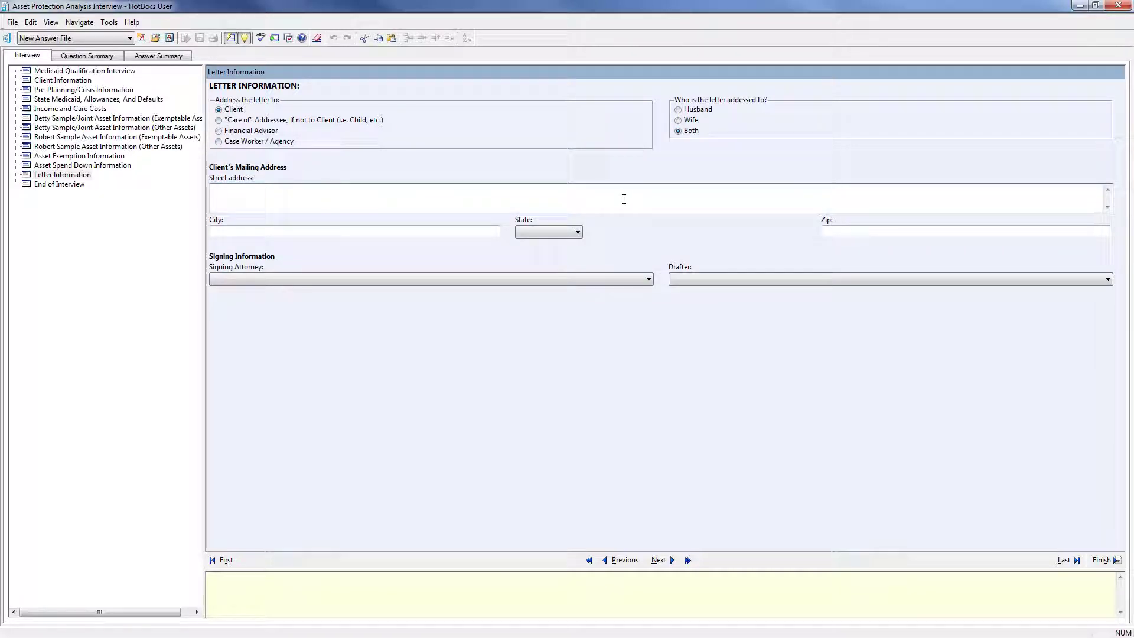
{"action": "type", "text": "2300 Happy Trails"}
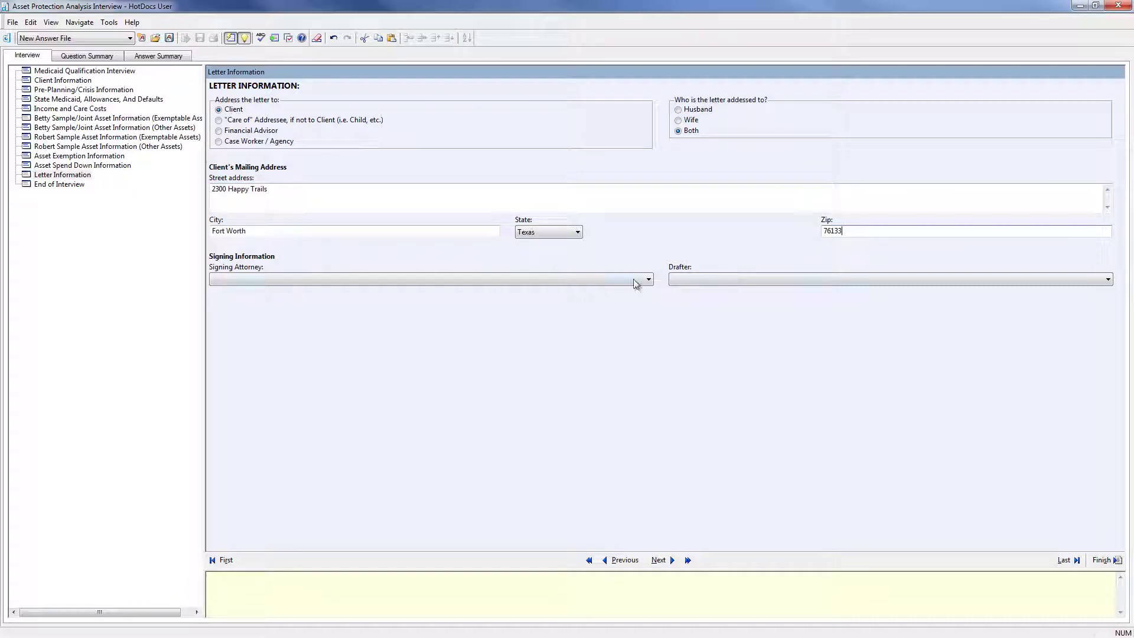
Step: Choose the first listed signing attorney and drafter for the letter, and proceed to the end of the interview
{"action": "left_click", "coordinate": [635, 282]}
{"action": "left_click", "coordinate": [605, 292]}
{"action": "left_click", "coordinate": [751, 281]}
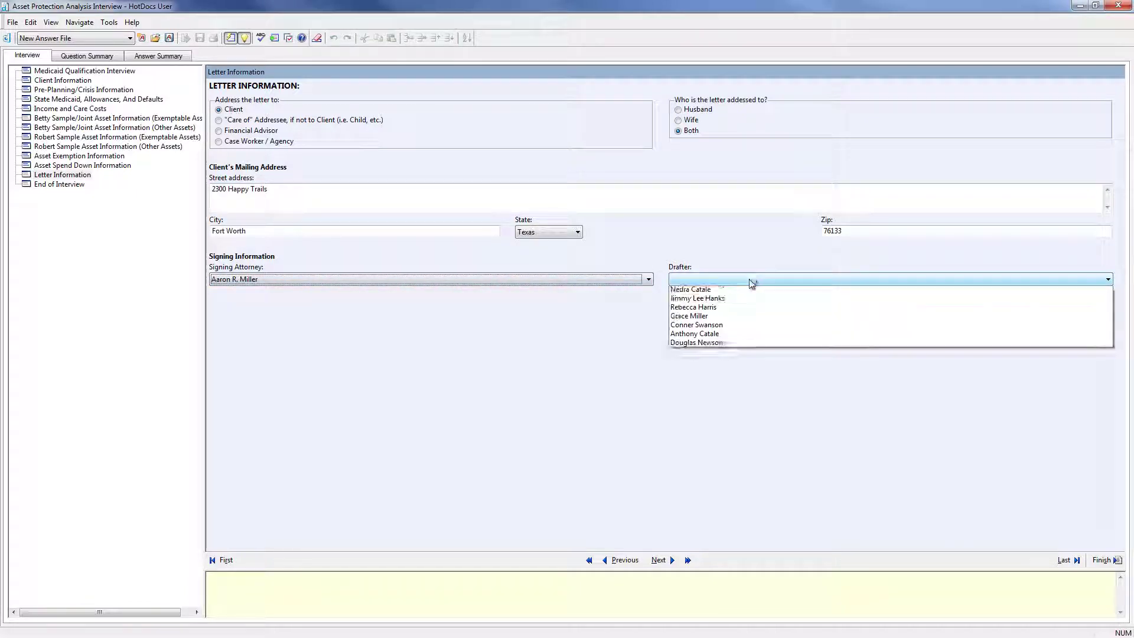
{"action": "left_click", "coordinate": [742, 288]}
{"action": "left_click", "coordinate": [664, 558]}
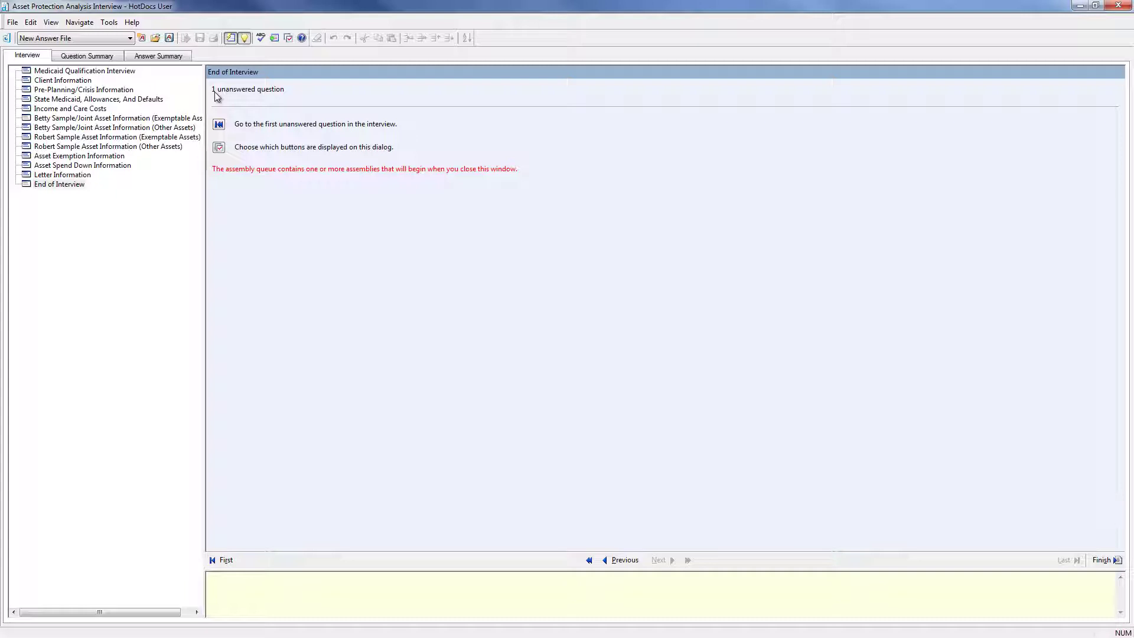
Step: Go to the first unanswered question, clear the intent to transfer the home and reserve a life estate, and return to the interview's end
{"action": "left_click", "coordinate": [219, 126]}
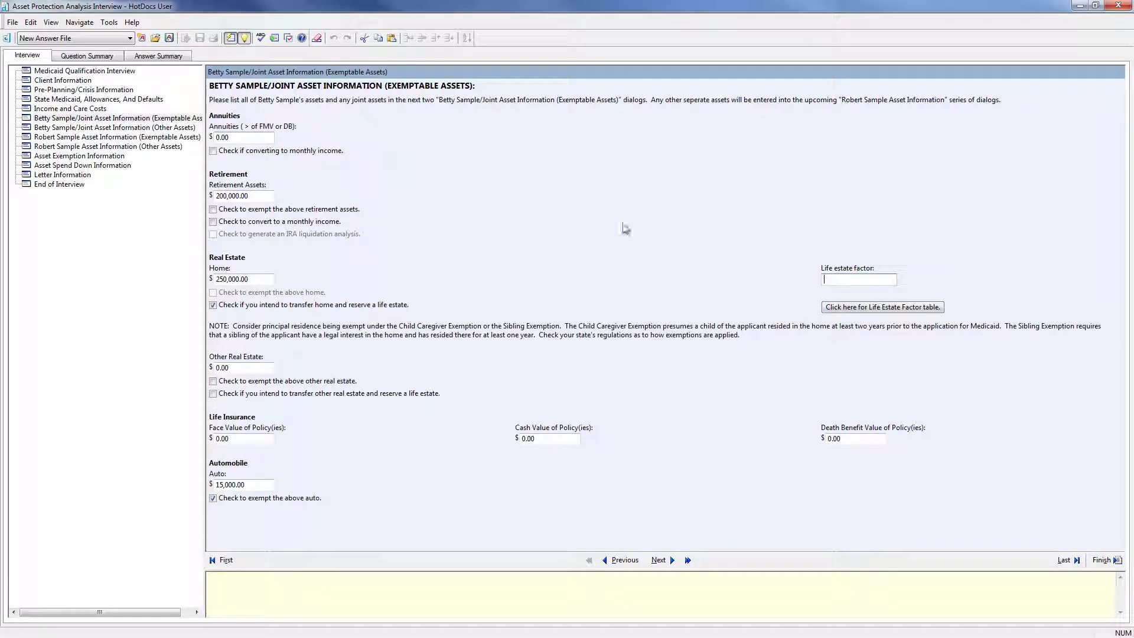
{"action": "left_click", "coordinate": [214, 306]}
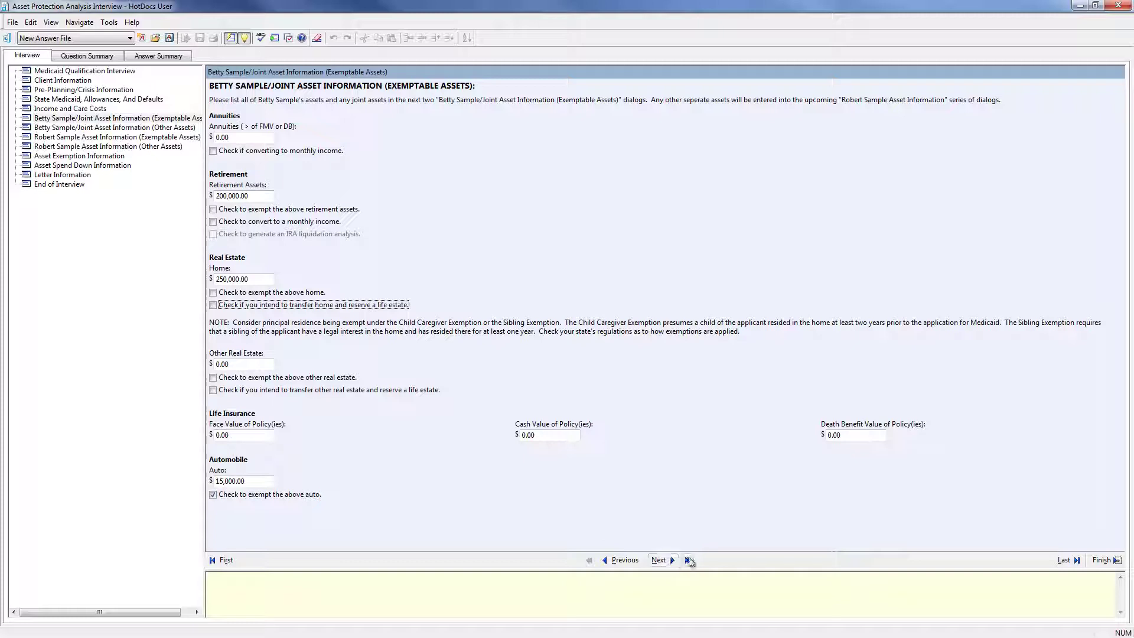
{"action": "left_click", "coordinate": [688, 559]}
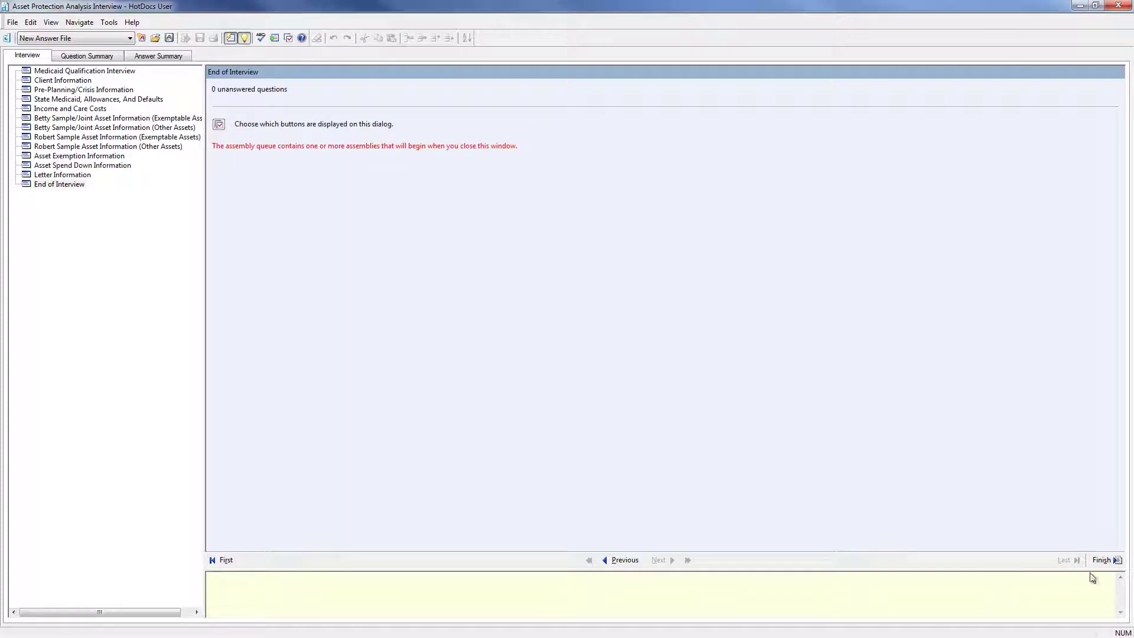
Step: Finish the interview, choosing to save the answers as a new file, and bring up the LWP Qualification Worksheet in Microsoft Word
{"action": "left_click", "coordinate": [1110, 561]}
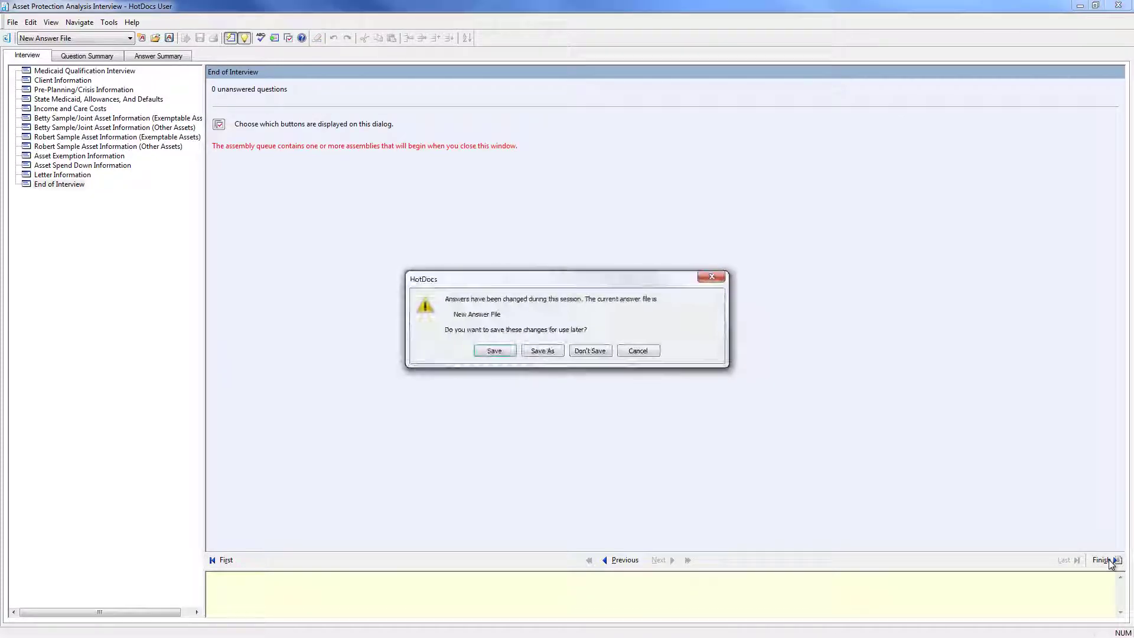
{"action": "left_click", "coordinate": [549, 354]}
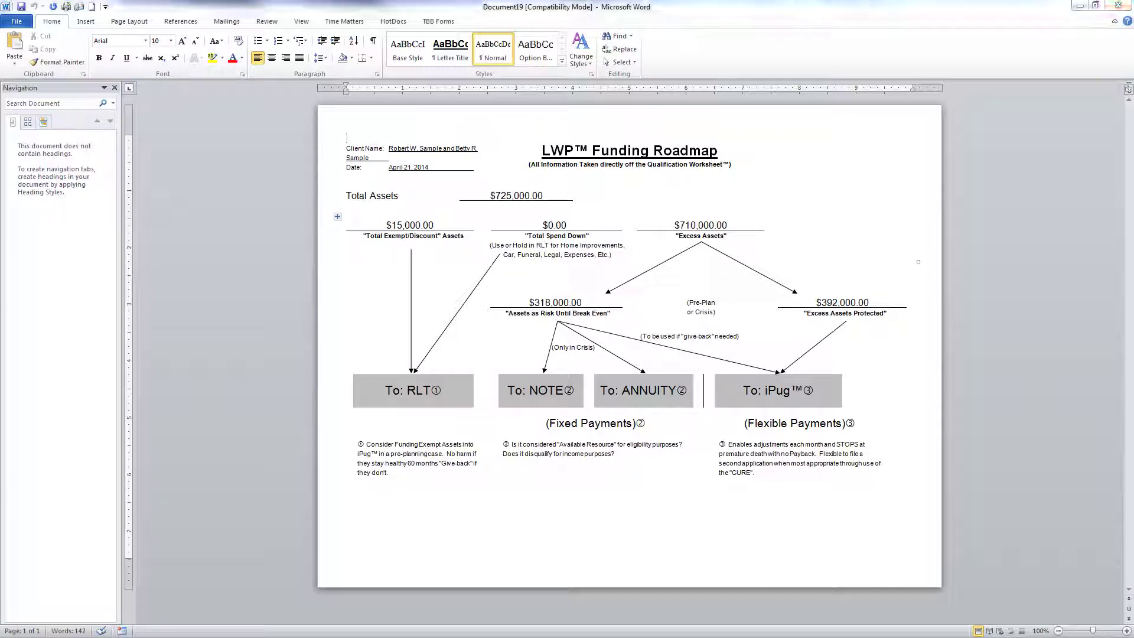
{"action": "left_click_drag", "start_coordinate": [496, 2], "coordinate": [497, 1]}
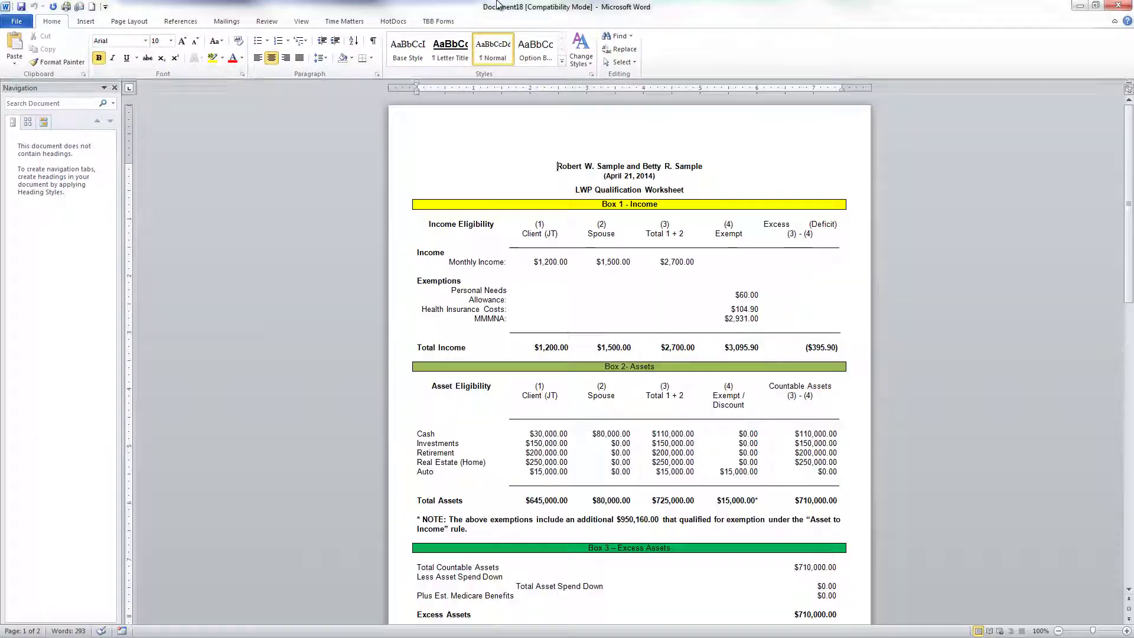